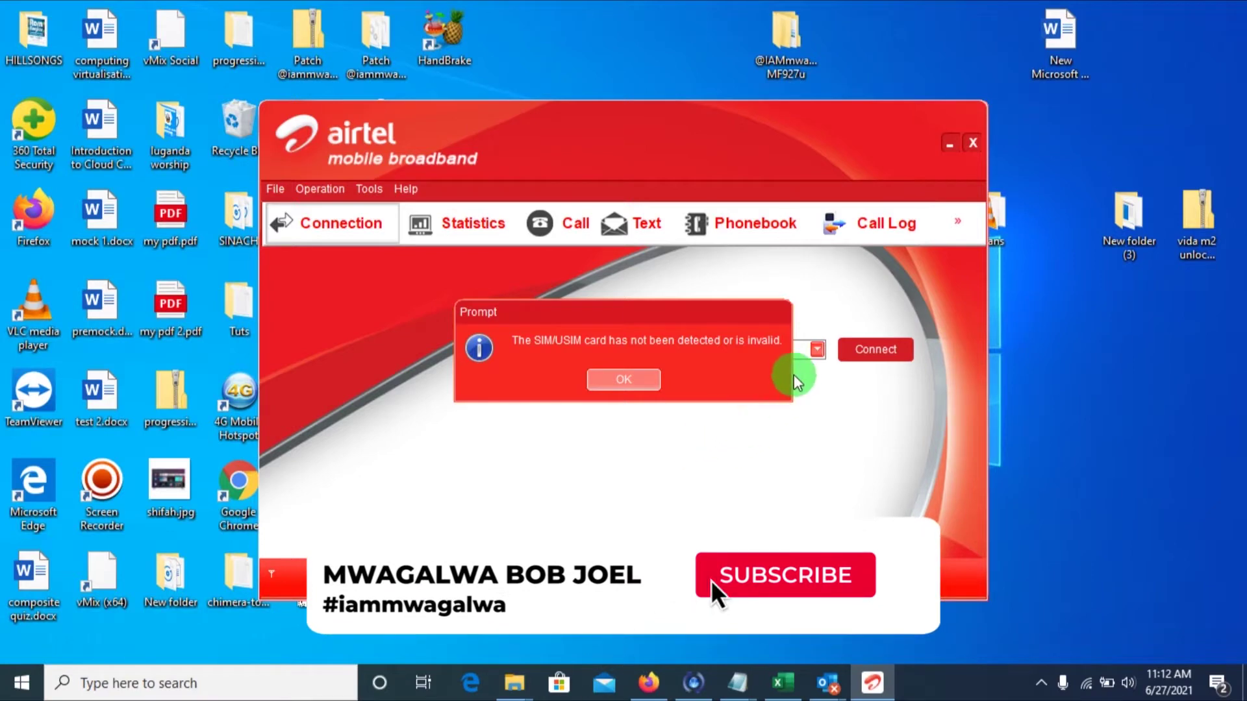
- Dismiss the SIM/USIM not detected prompt and close Airtel Mobile Broadband
click(636, 380)
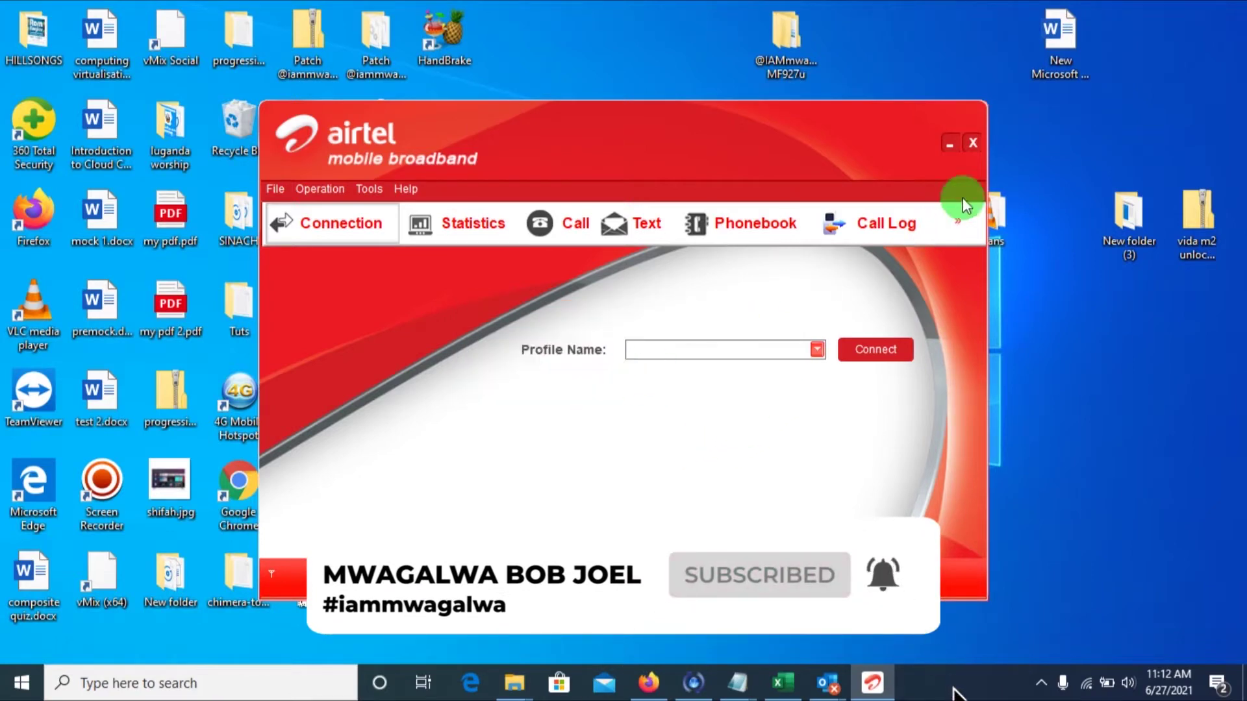
click(972, 144)
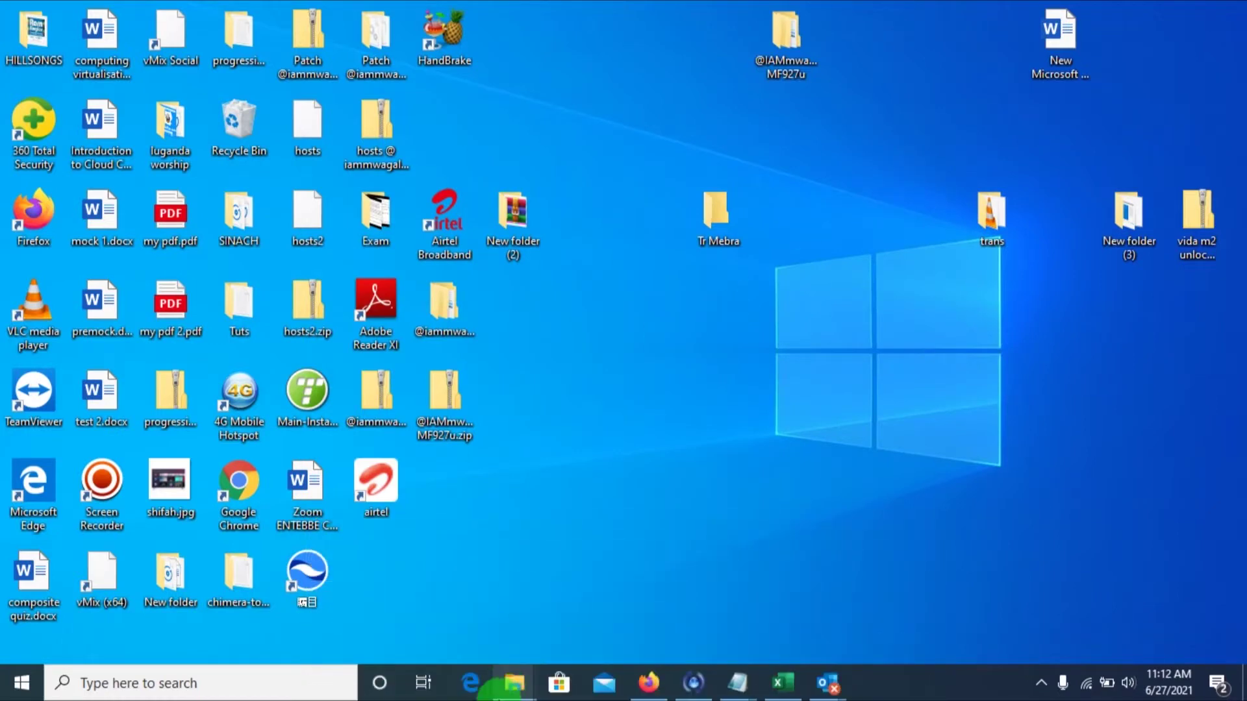
- Create a new desktop folder with the default name New folder (6)
mouse_move(509, 692)
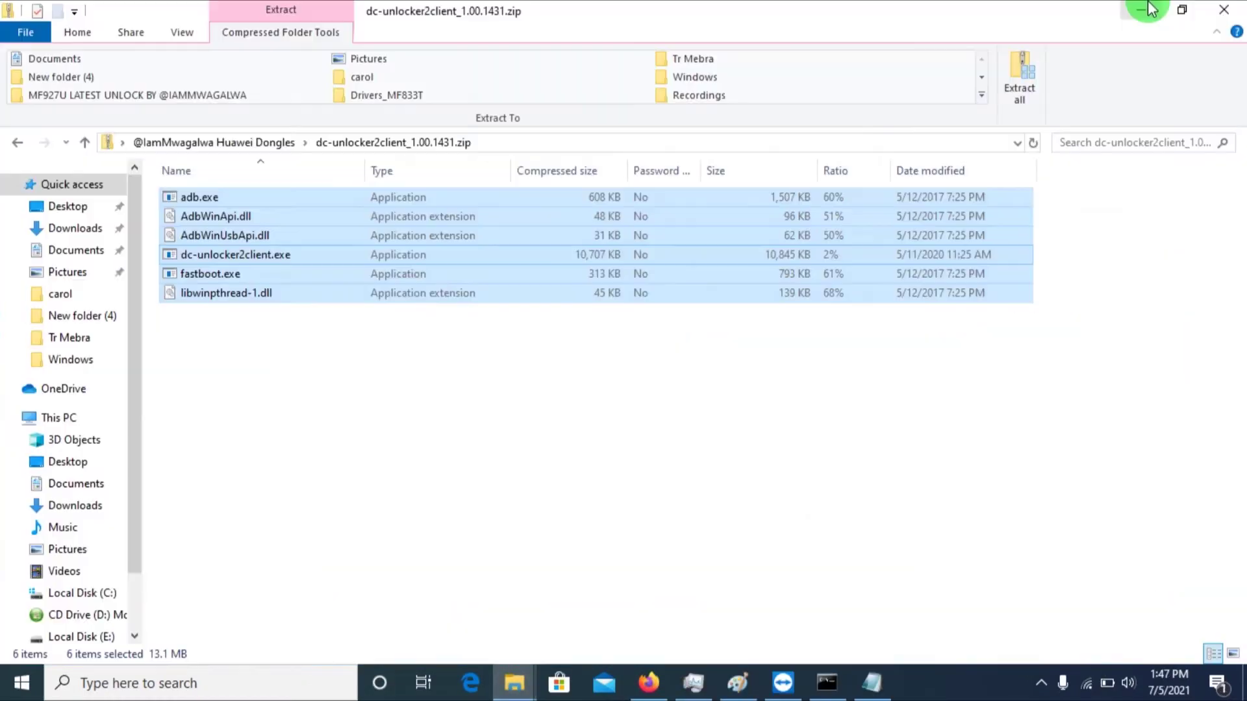
click(1149, 8)
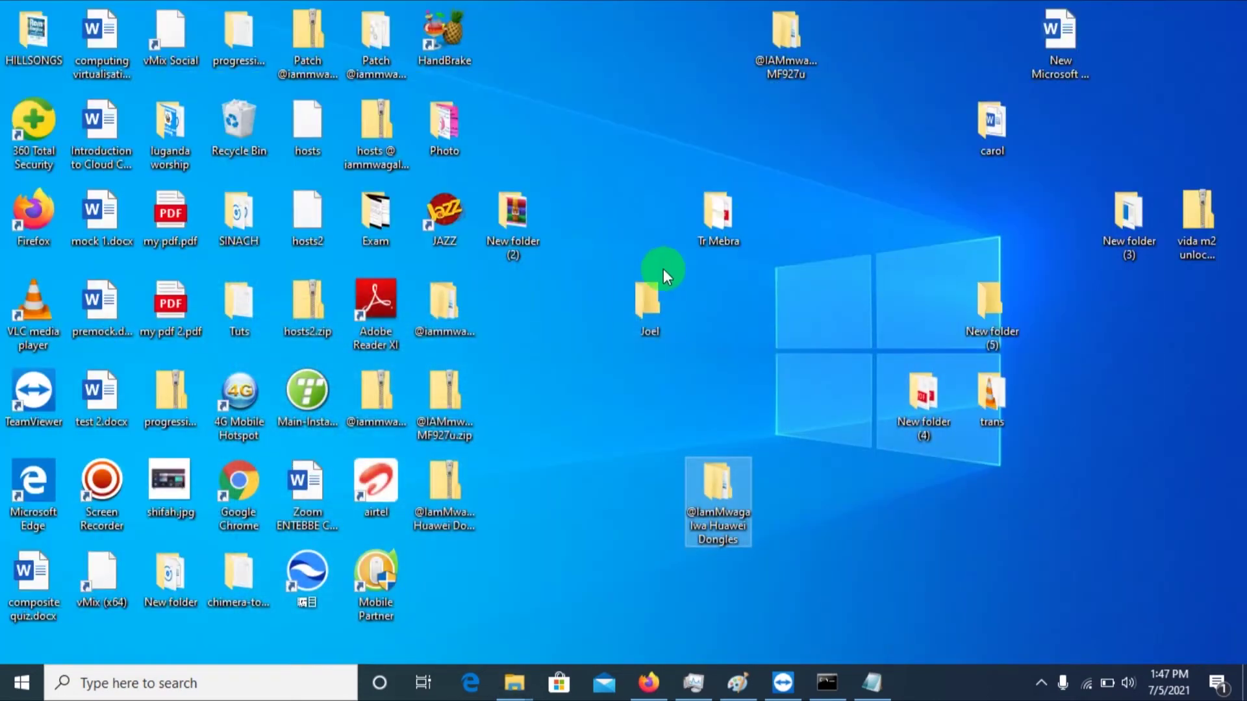
right_click(581, 392)
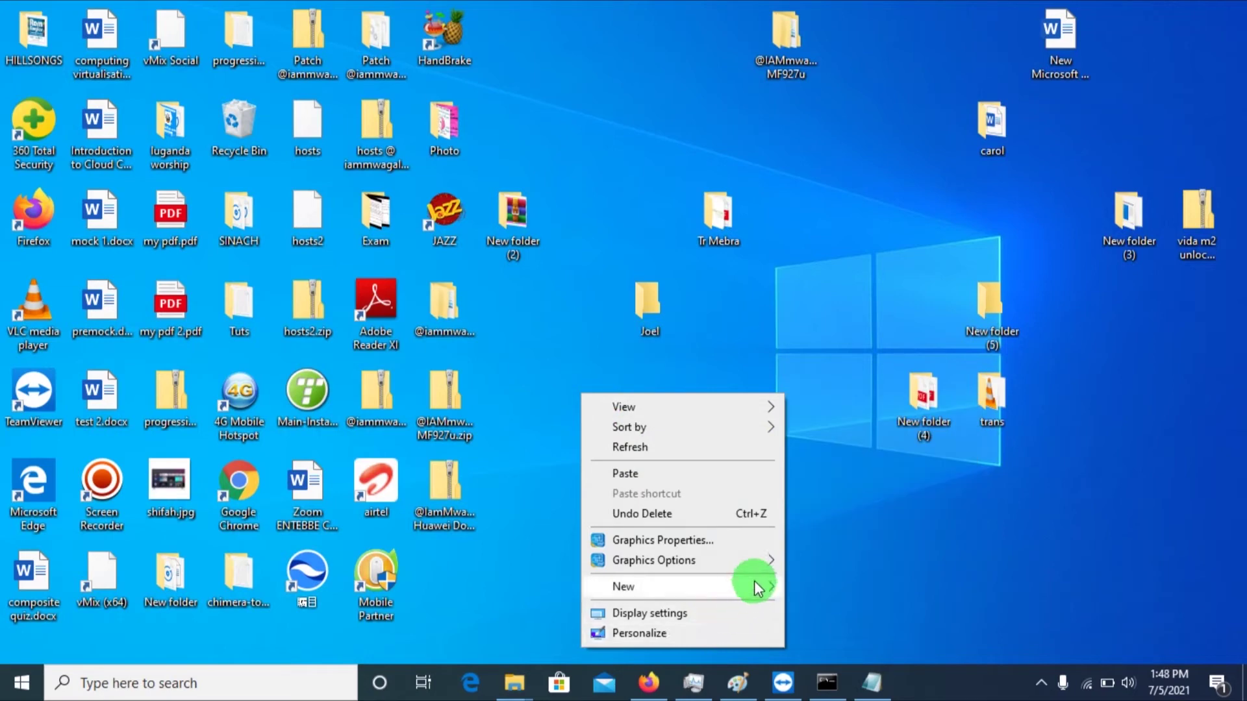
mouse_move(754, 581)
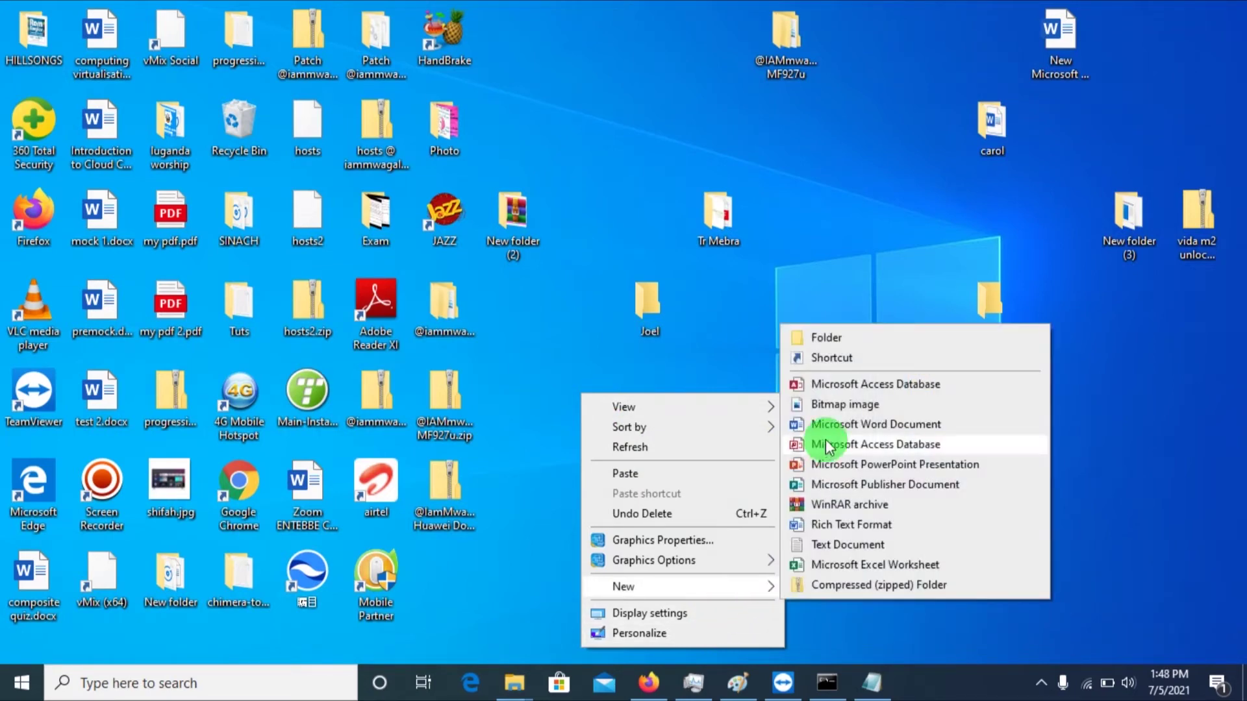
click(843, 334)
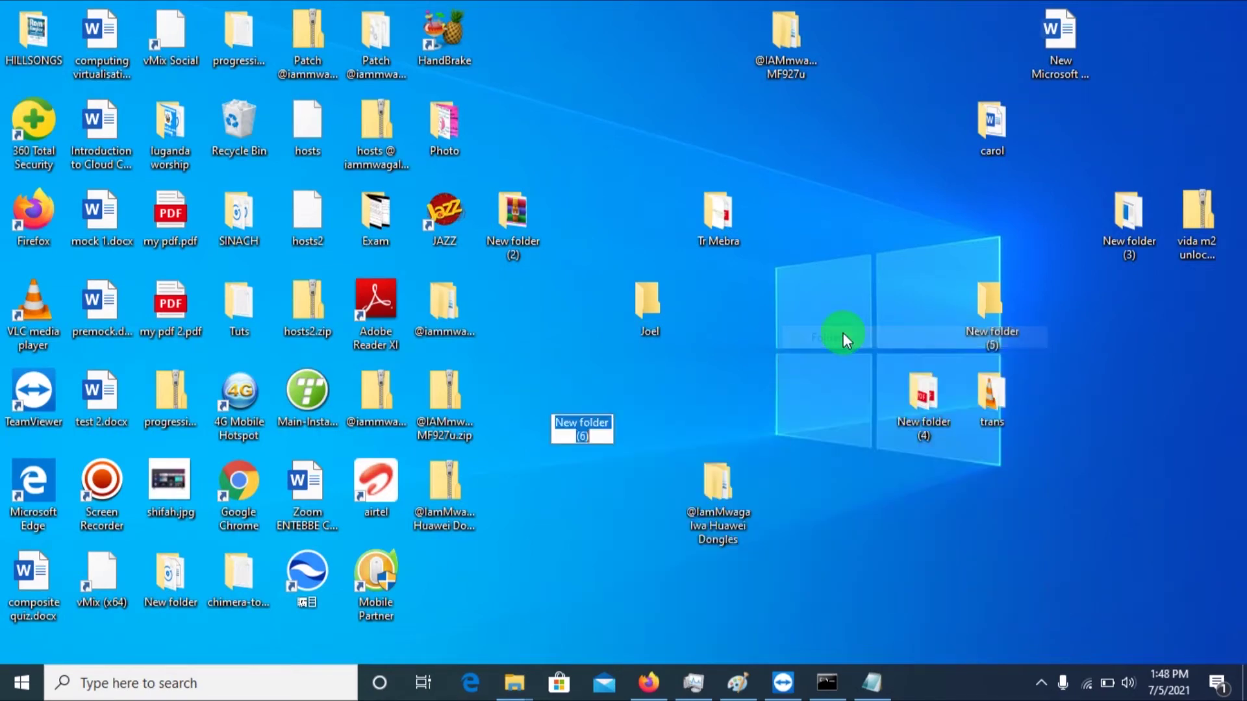
click(668, 414)
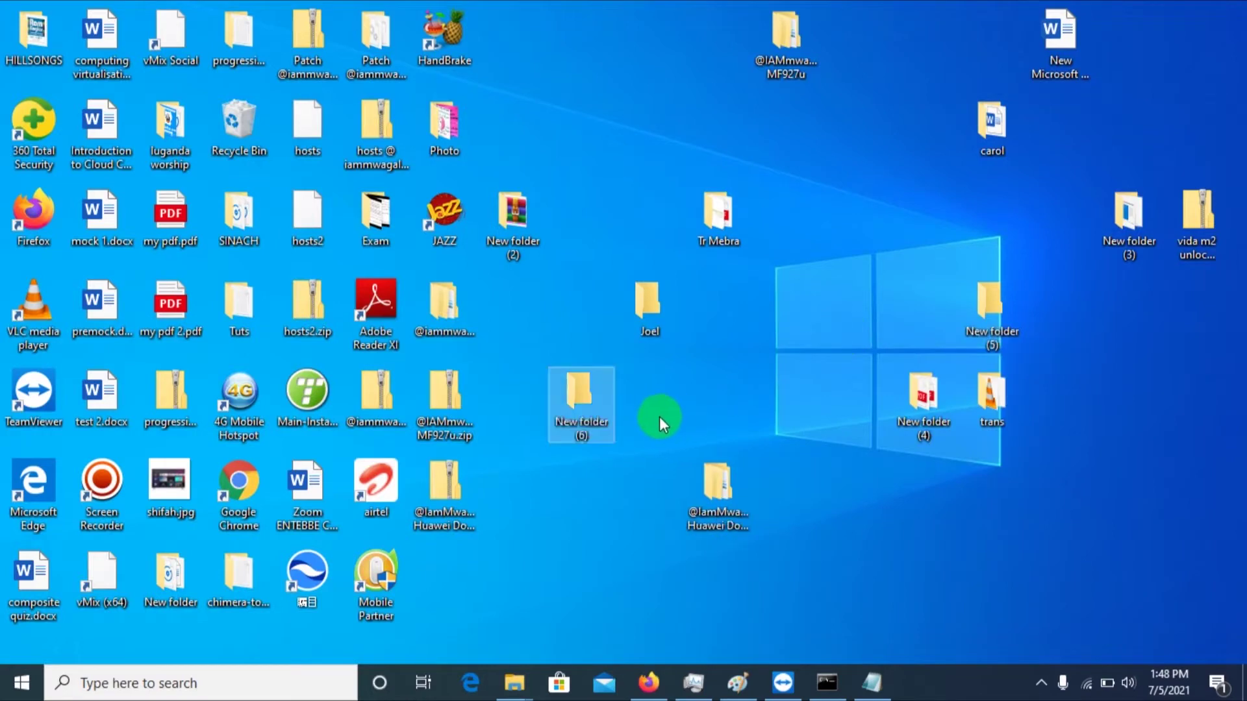
- Paste the DC-Unlocker files, including dc-unlocker2client.exe, adb.exe and fastboot.exe, into New folder (6)
double_click(587, 407)
right_click(587, 406)
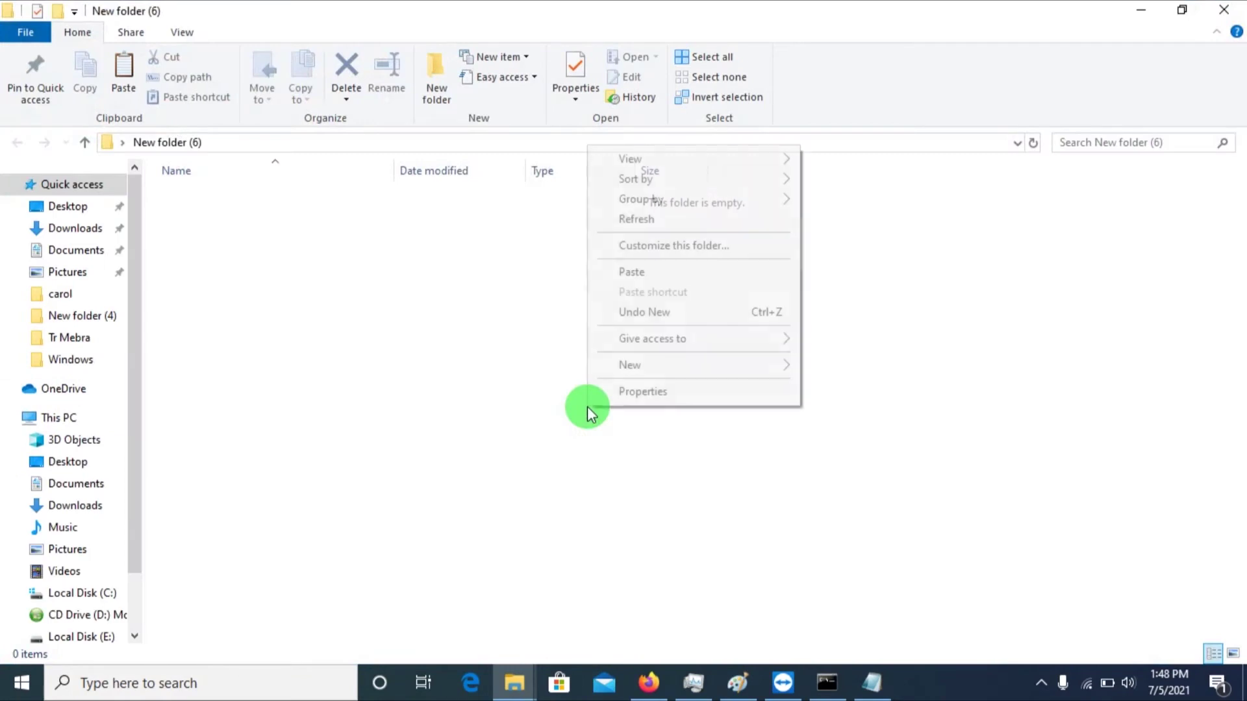
click(656, 278)
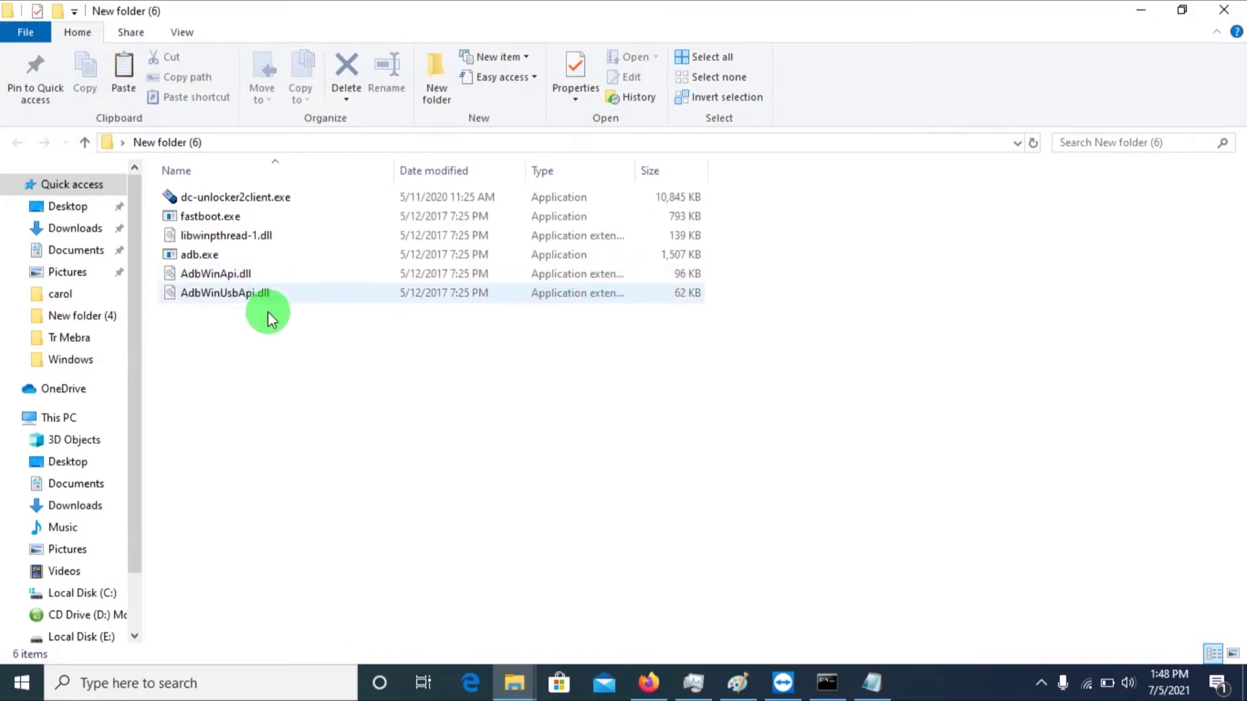
- Run dc-unlocker2client.exe, detect the Huawei E3251 (CardLock, 8 attempts left) and copy its log
double_click(281, 192)
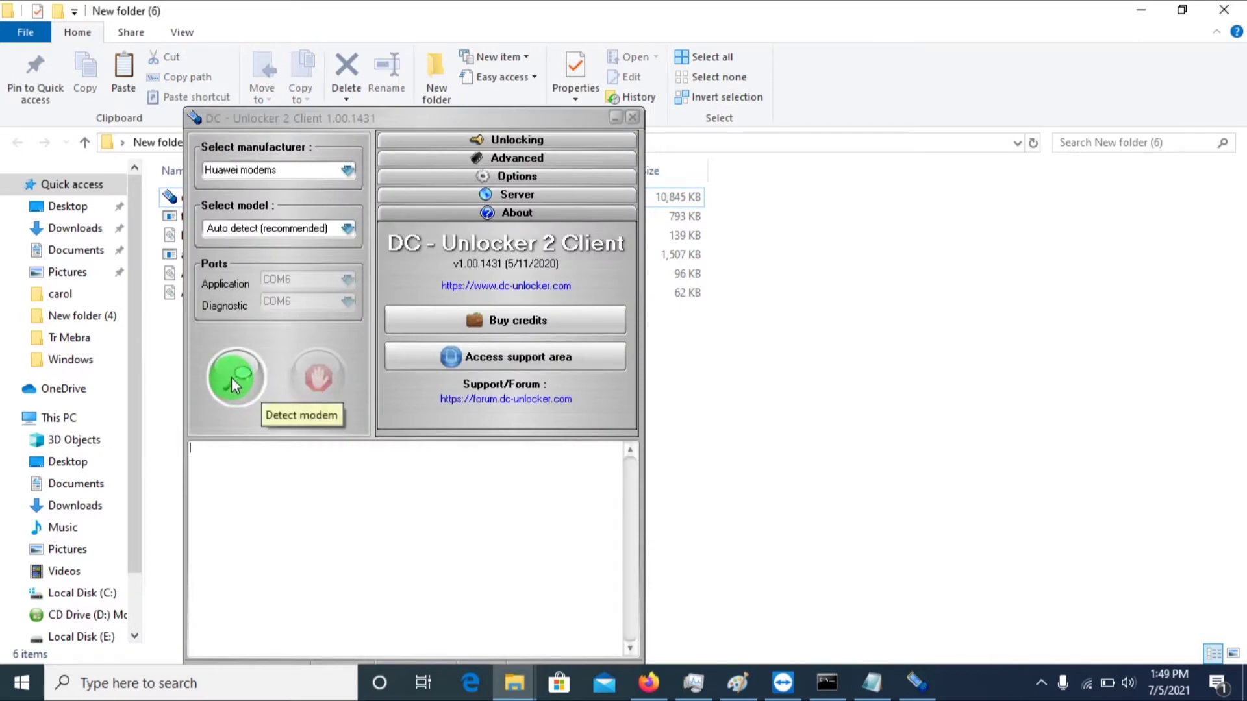
click(231, 377)
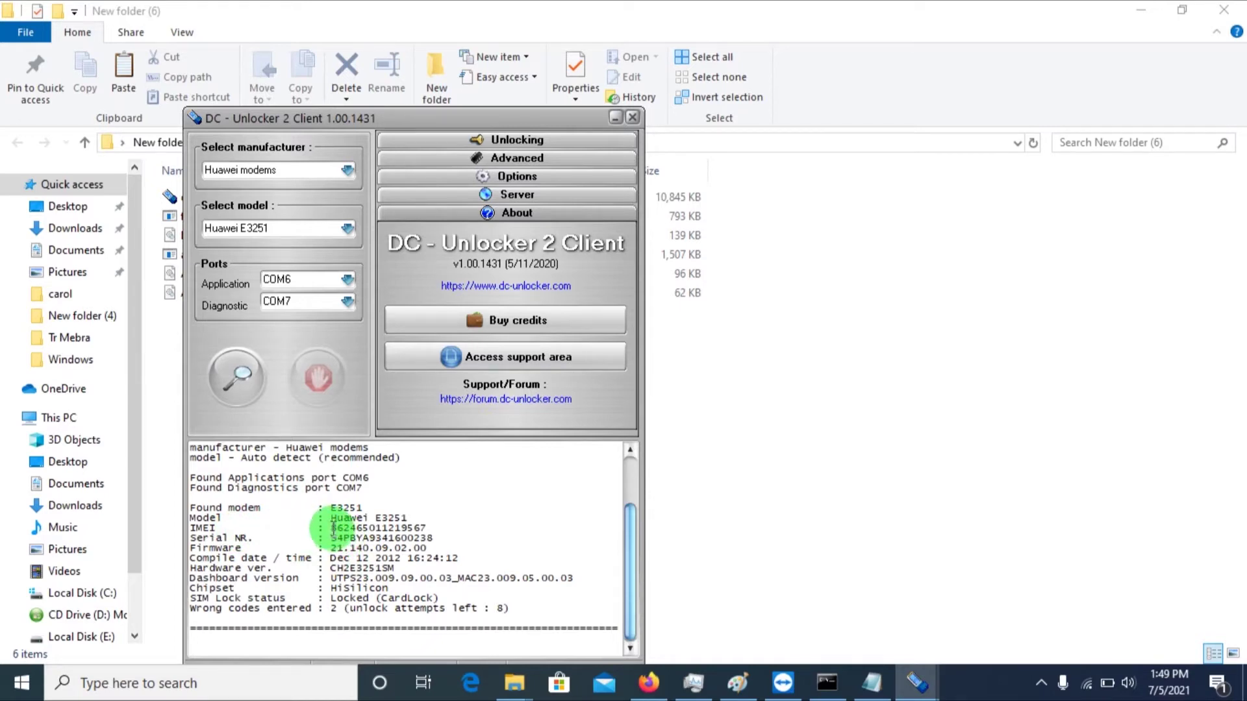
drag(333, 527, 427, 525)
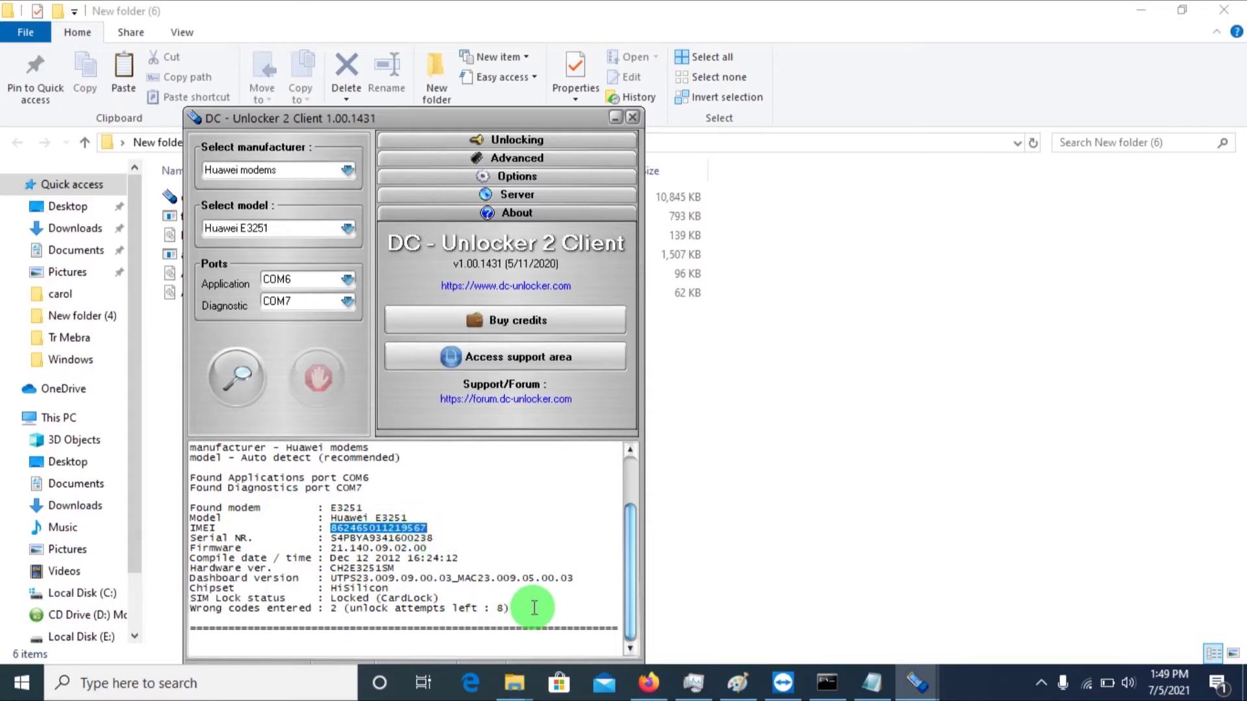
drag(533, 609, 189, 447)
key(ctrl+c)
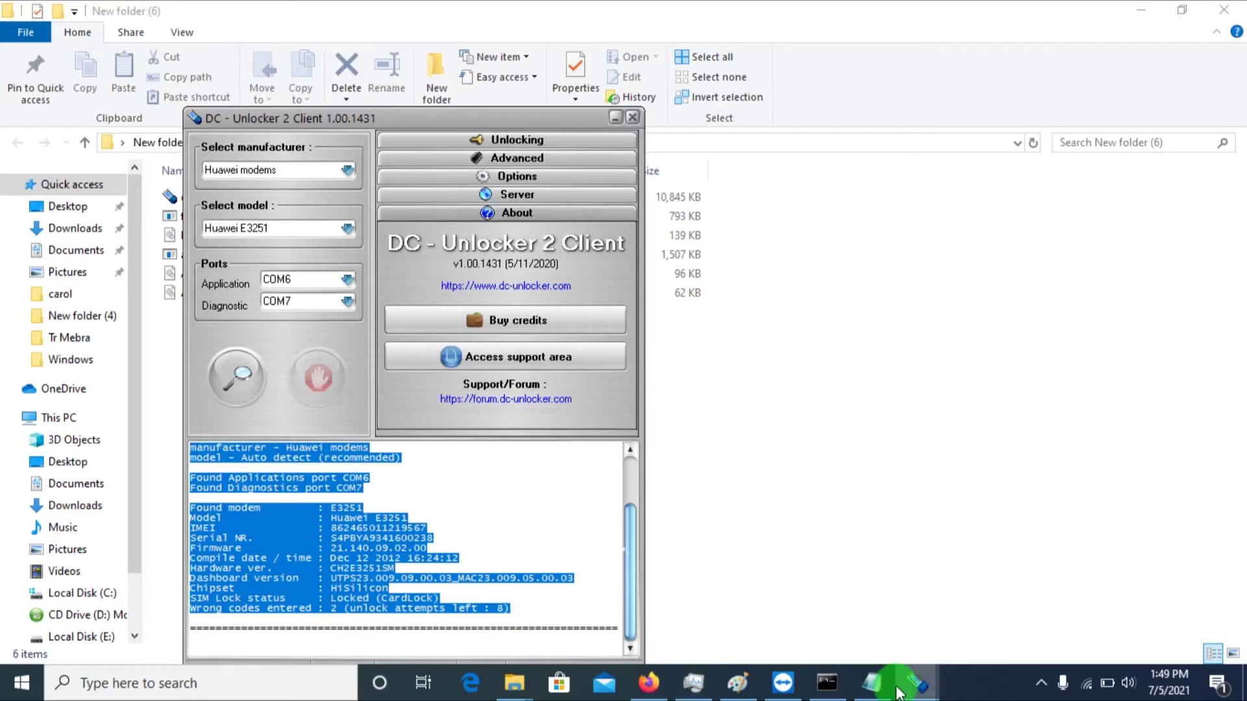
click(875, 685)
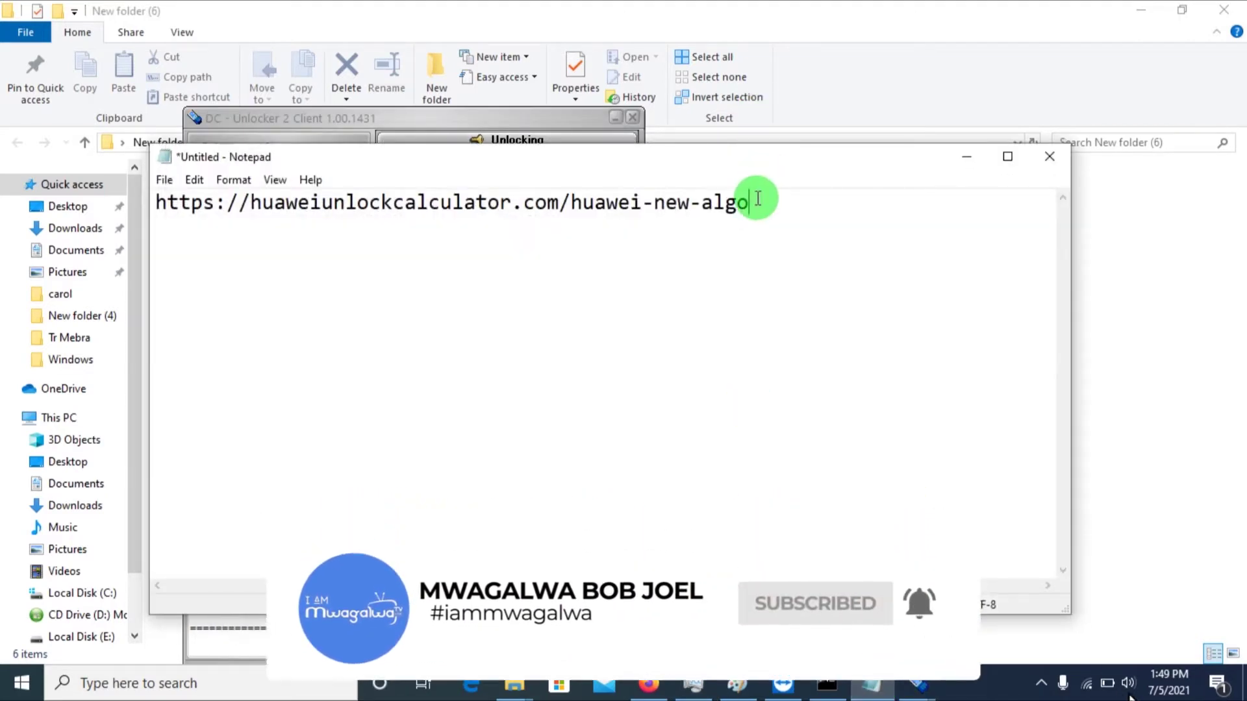
- Paste the copied modem detection log into Notepad below the calculator URL
drag(758, 198, 331, 218)
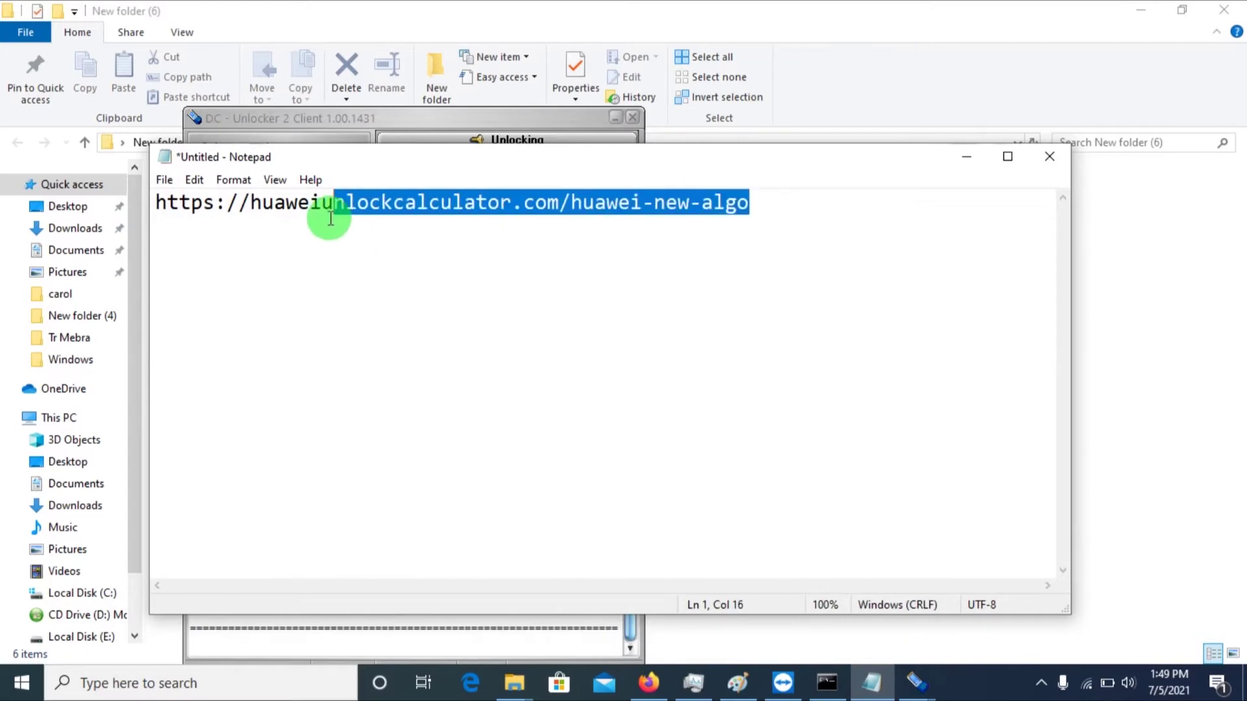
click(781, 203)
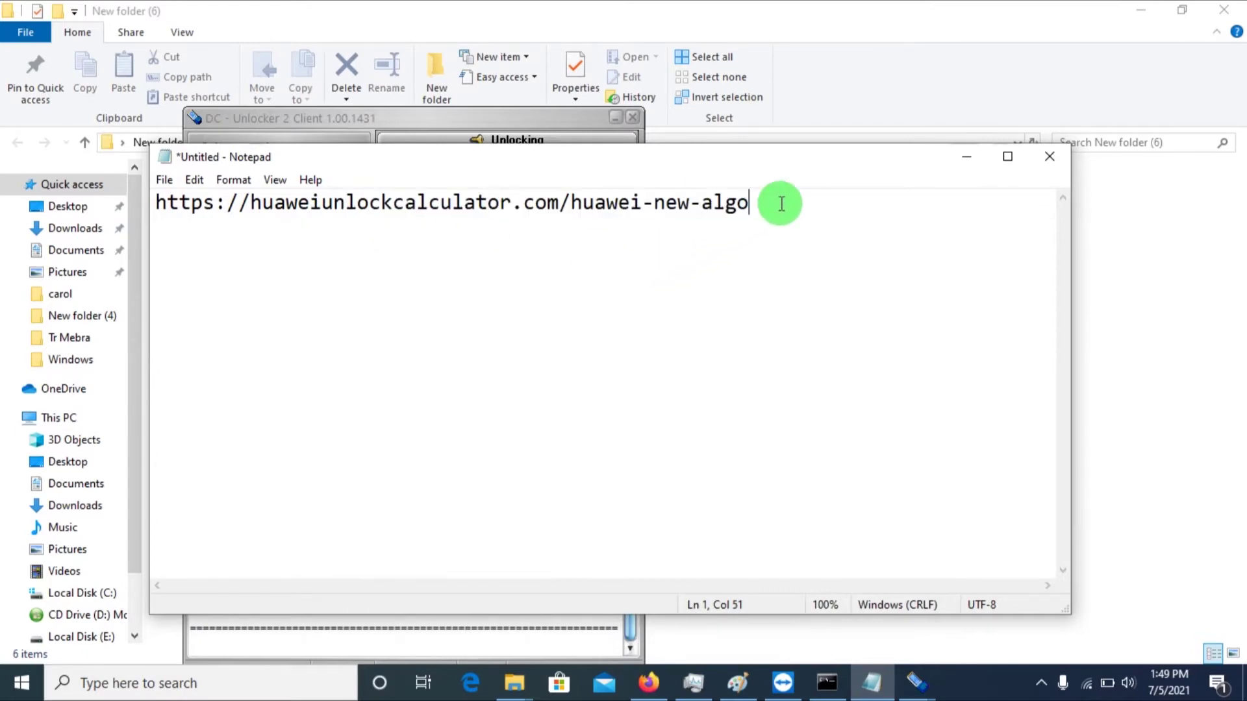
key(Return)
key(Return)
key(ctrl+v)
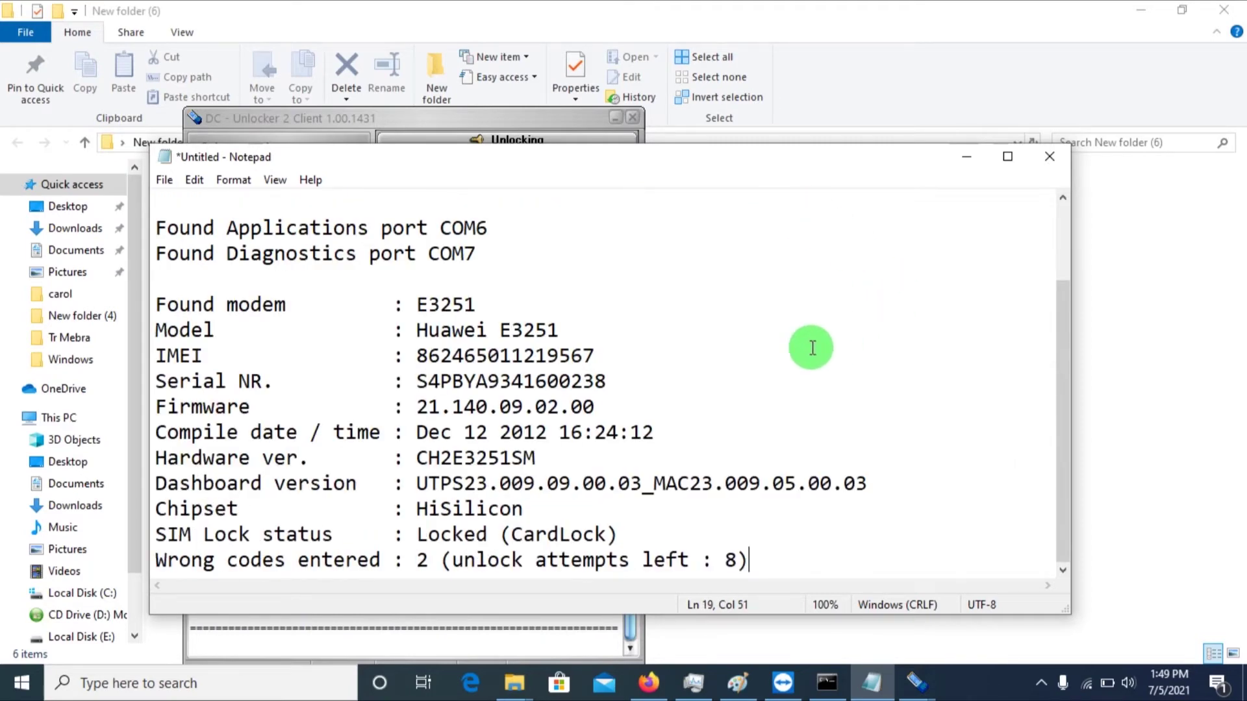
click(641, 526)
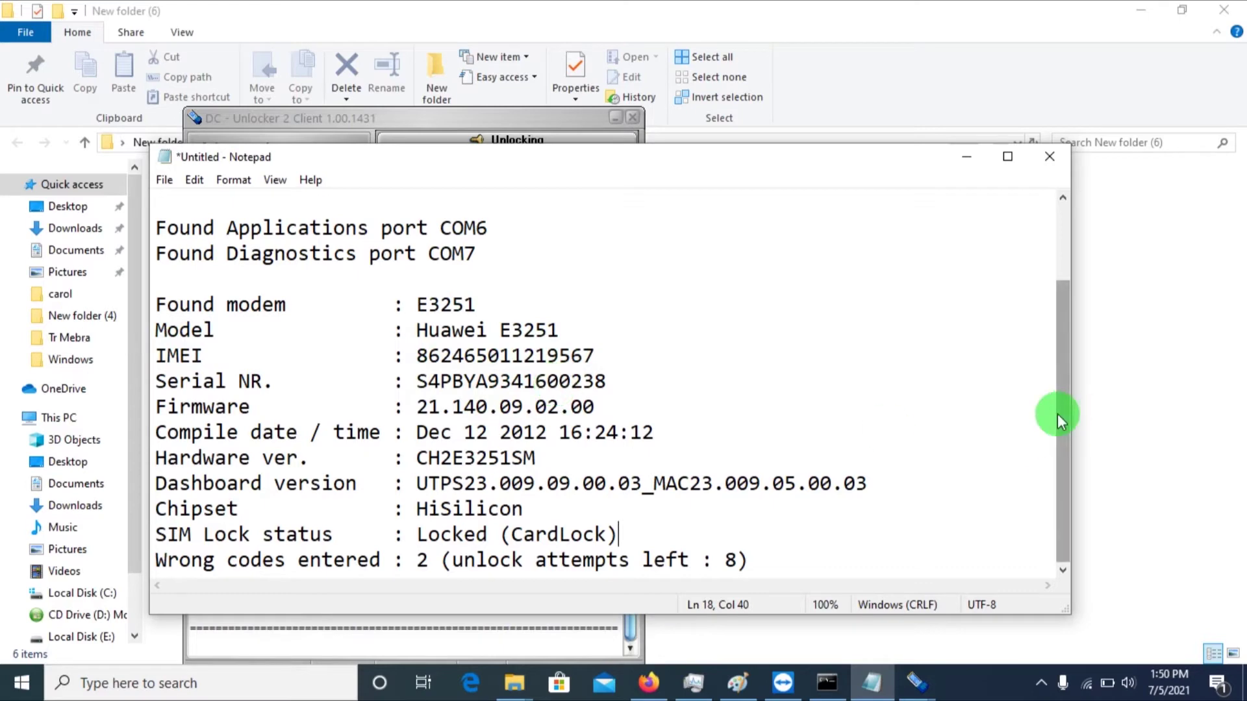
- Copy the huaweiunlockcalculator.com/huawei-new-algo URL line from Notepad
drag(1060, 419, 1066, 312)
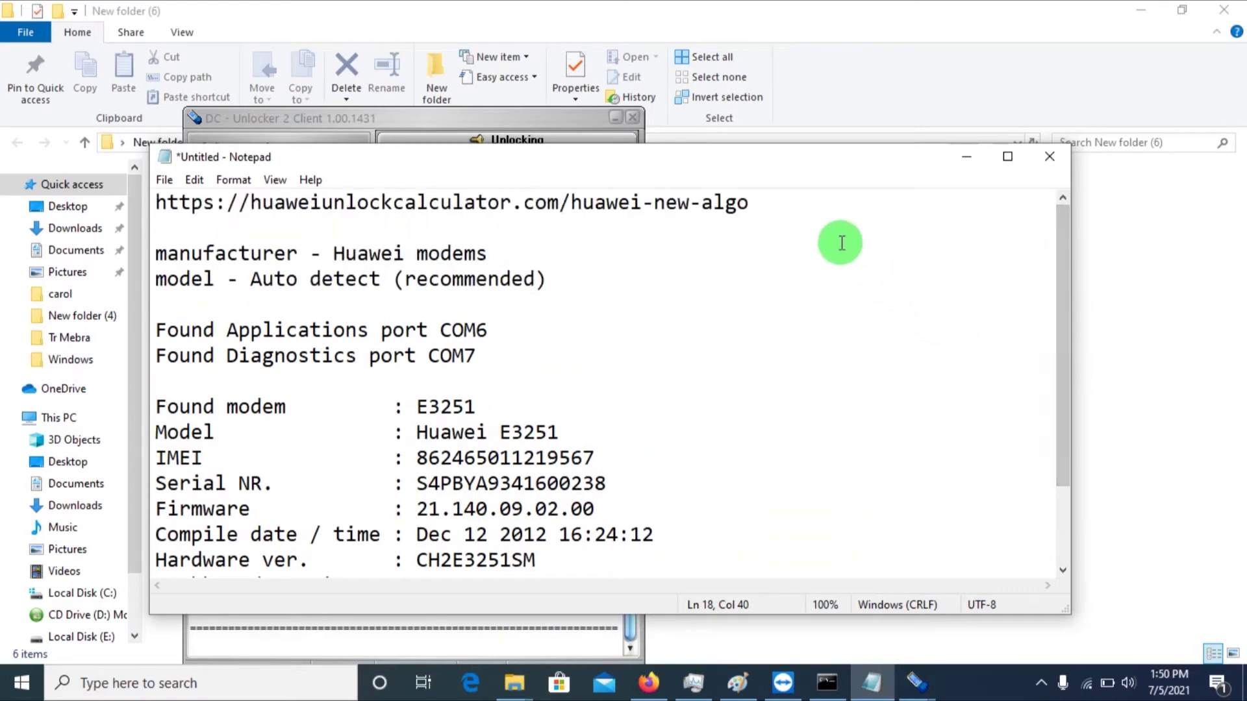
drag(765, 198, 158, 208)
click(158, 209)
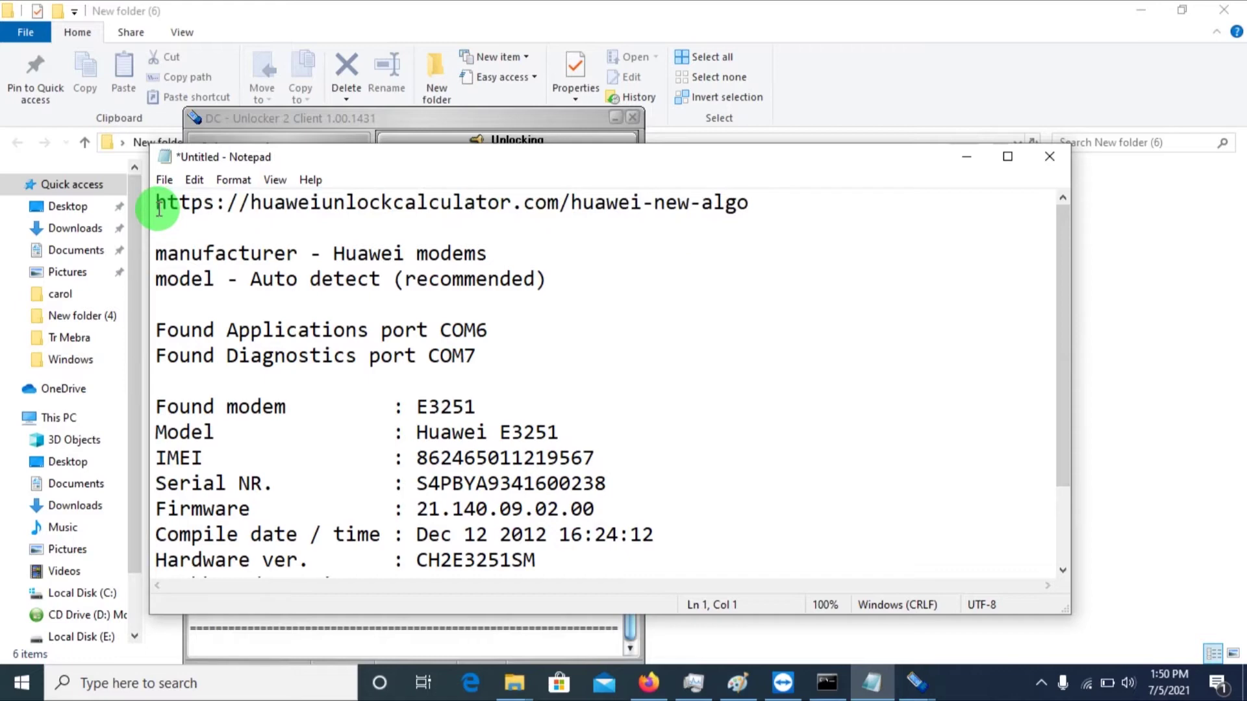
drag(158, 208, 758, 215)
key(ctrl+c)
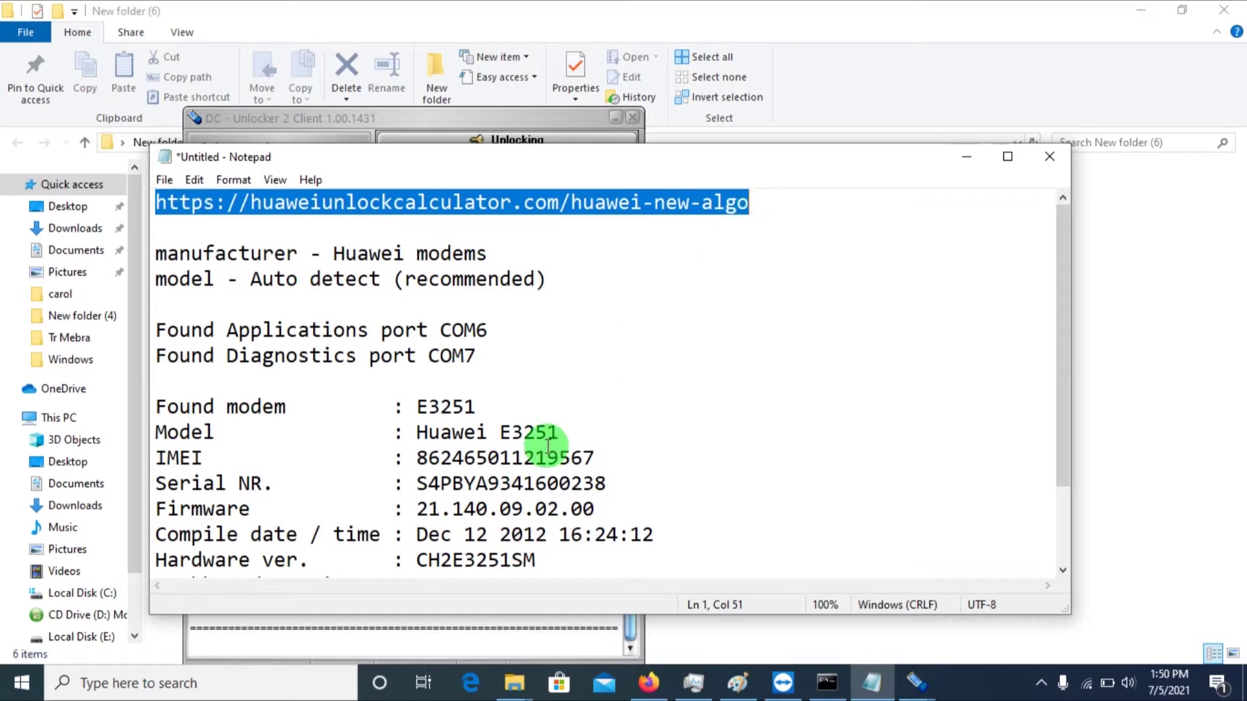
click(470, 690)
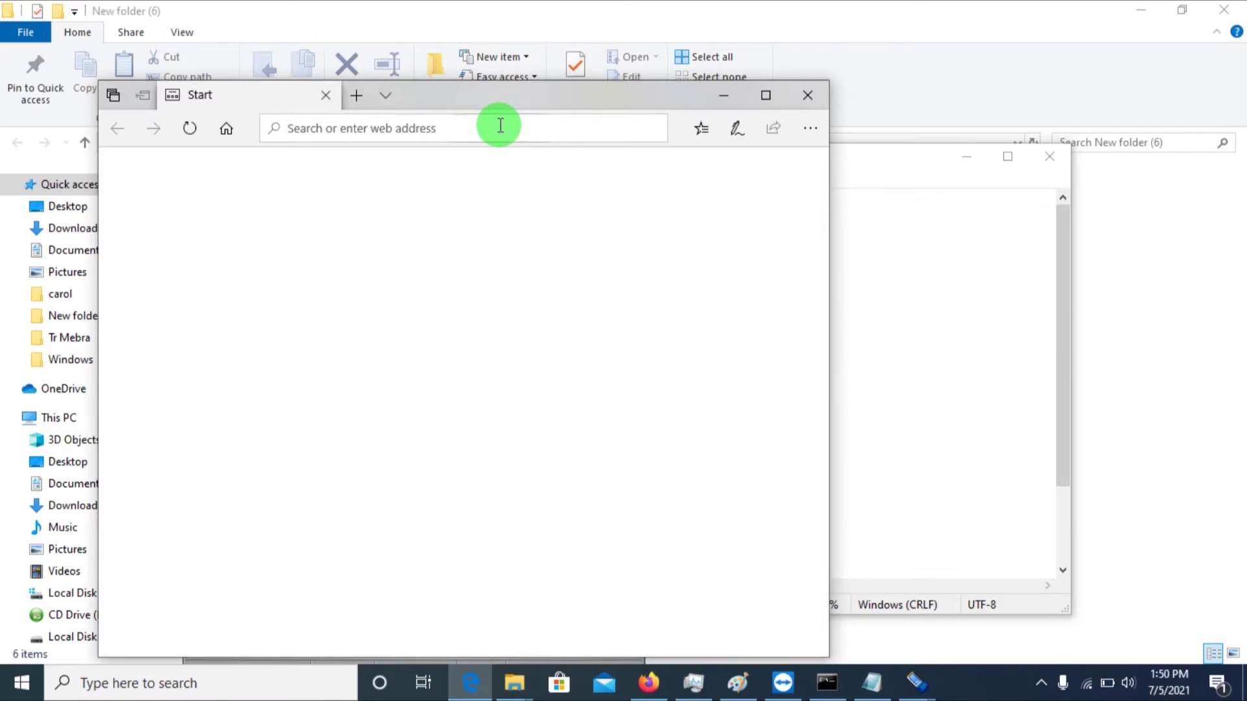
- Maximize Edge and load huaweiunlockcalculator.com/huawei-new-algo from the pasted URL
key(ctrl+v)
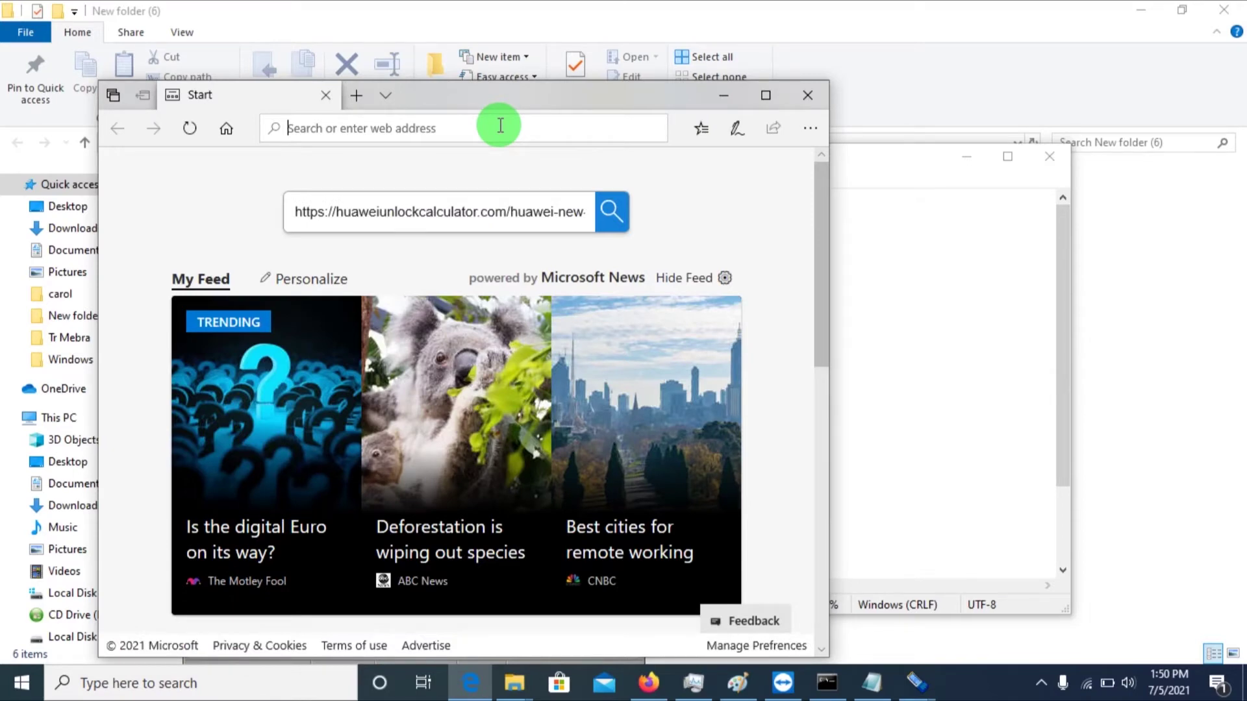
click(766, 97)
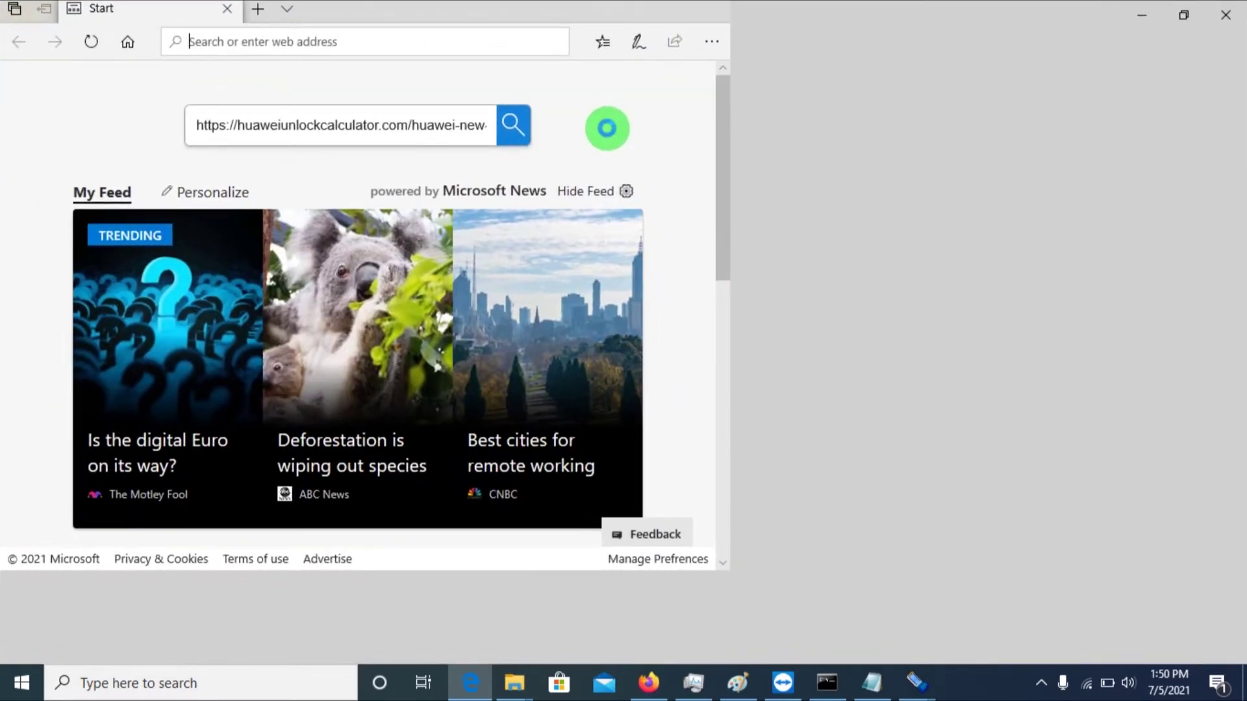
text(https://huaweiunlockcalculator.com/huawei-new-algo)
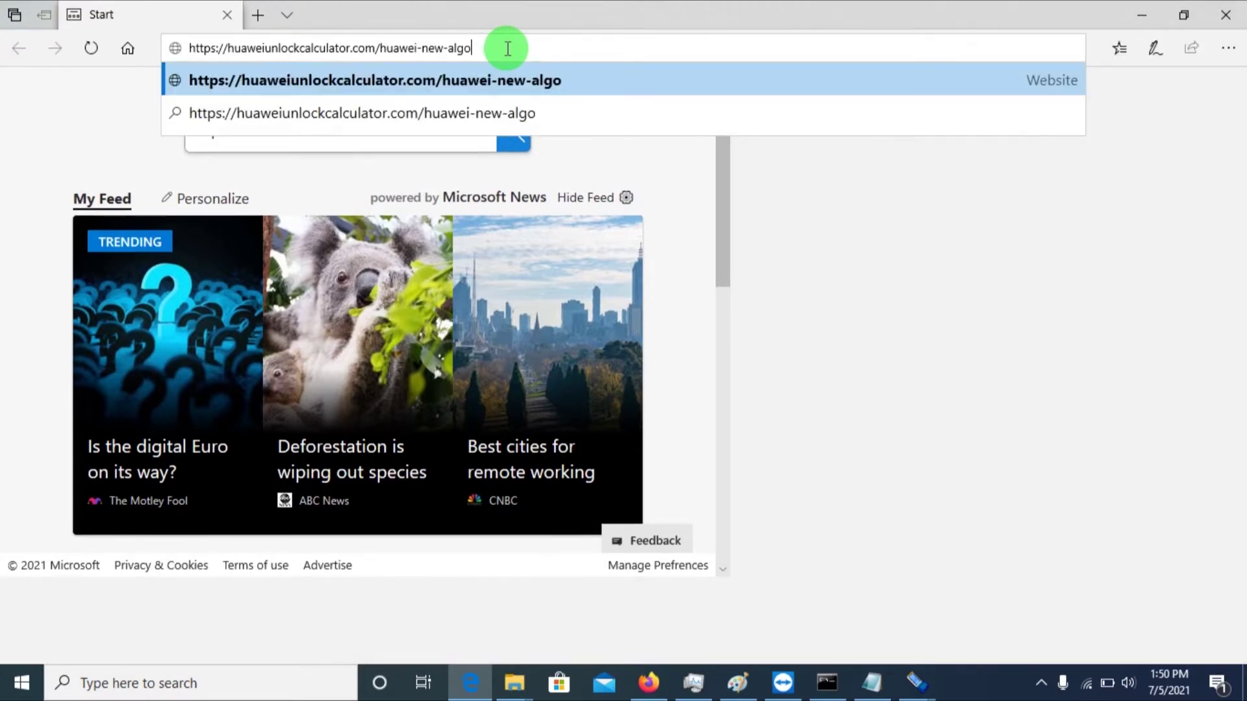
key(Return)
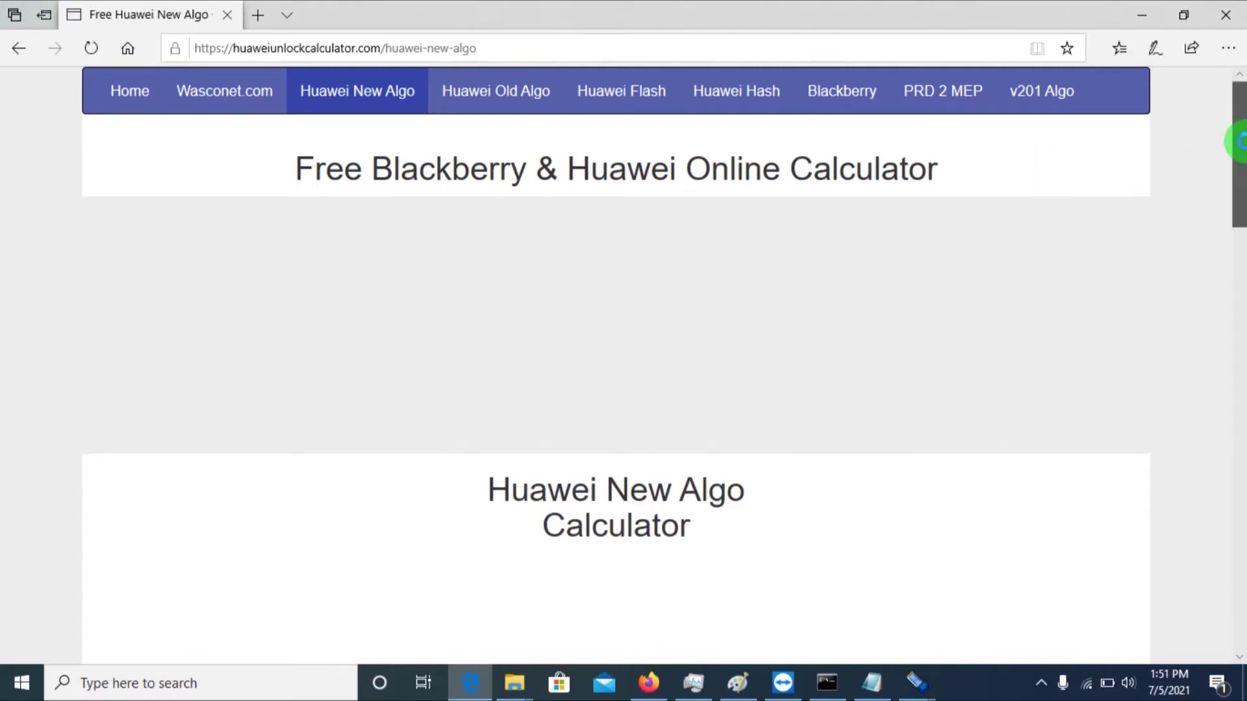
mouse_move(1238, 140)
mouse_down()
mouse_move(1238, 264)
mouse_move(1240, 145)
mouse_up()
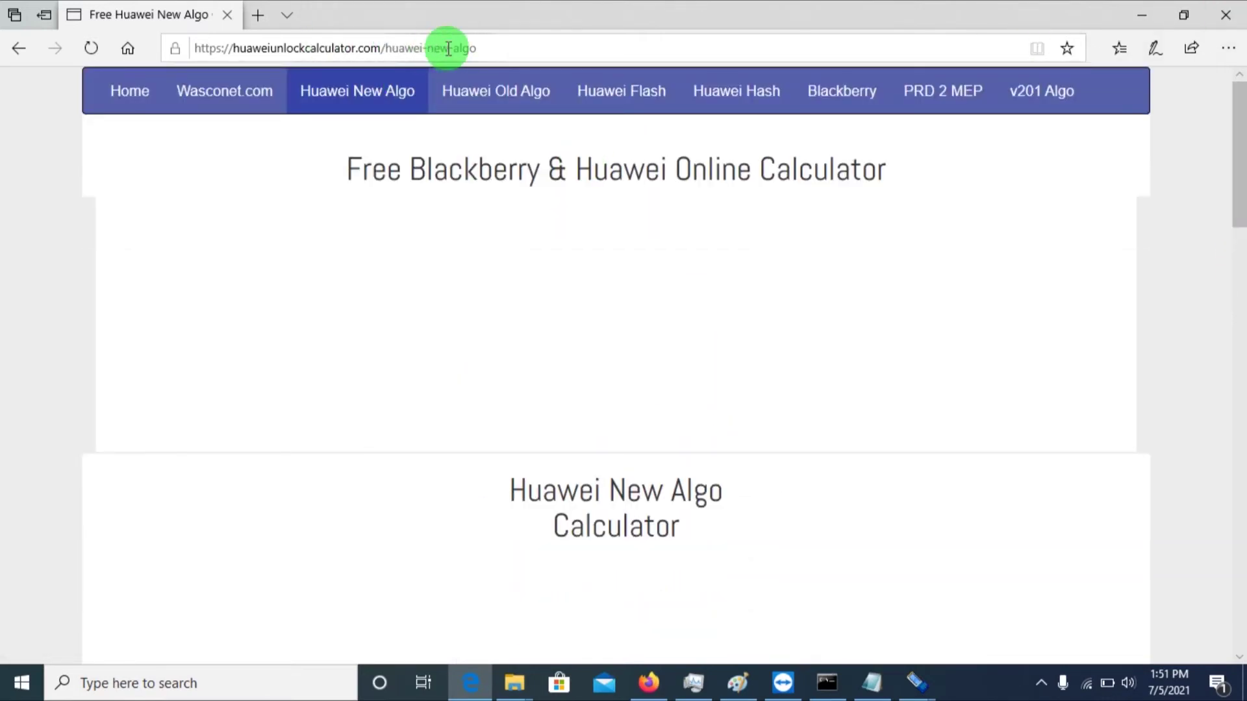
- Change the URL from huawei-new-algo to huawei-old-algo and load that calculator page
drag(429, 52, 448, 55)
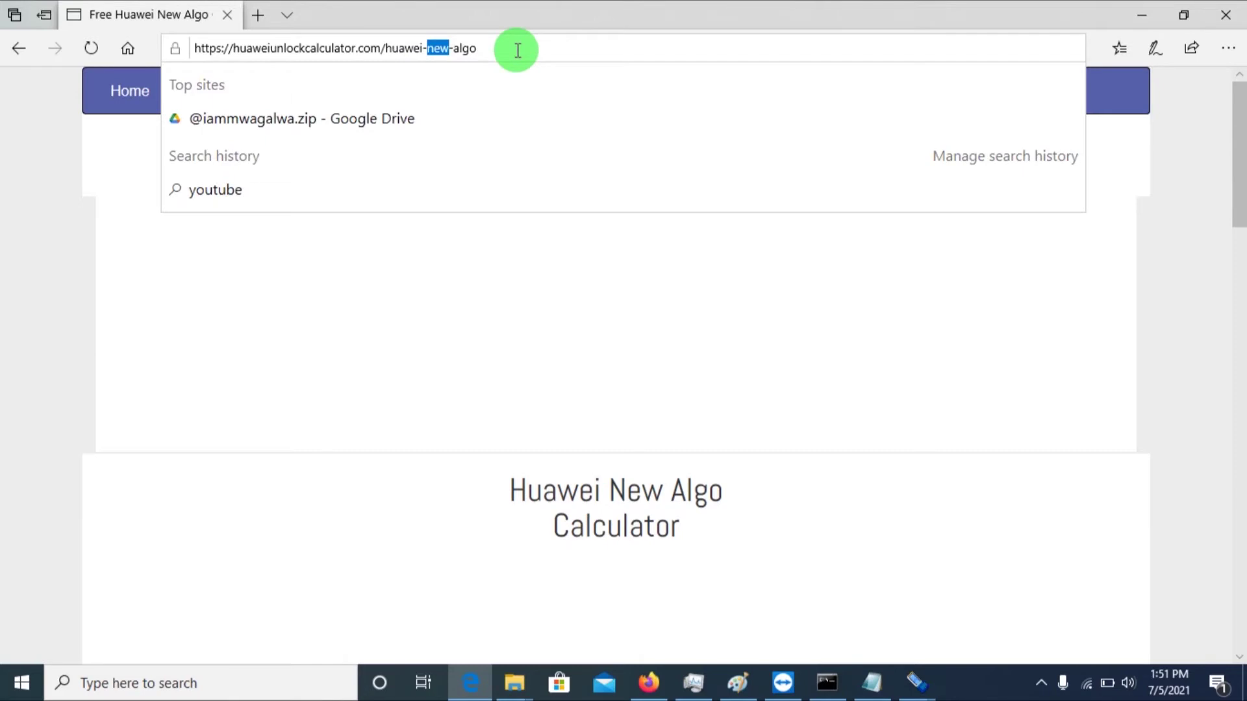
key(BackSpace)
text(old)
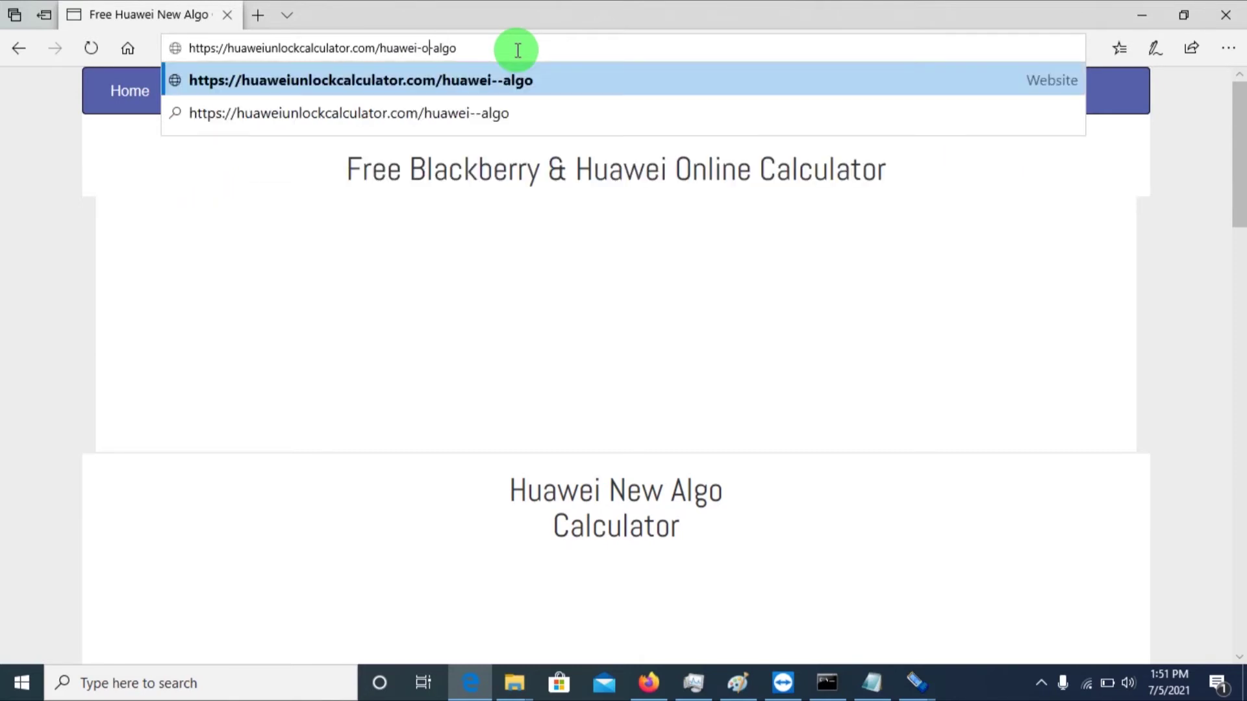
key(Return)
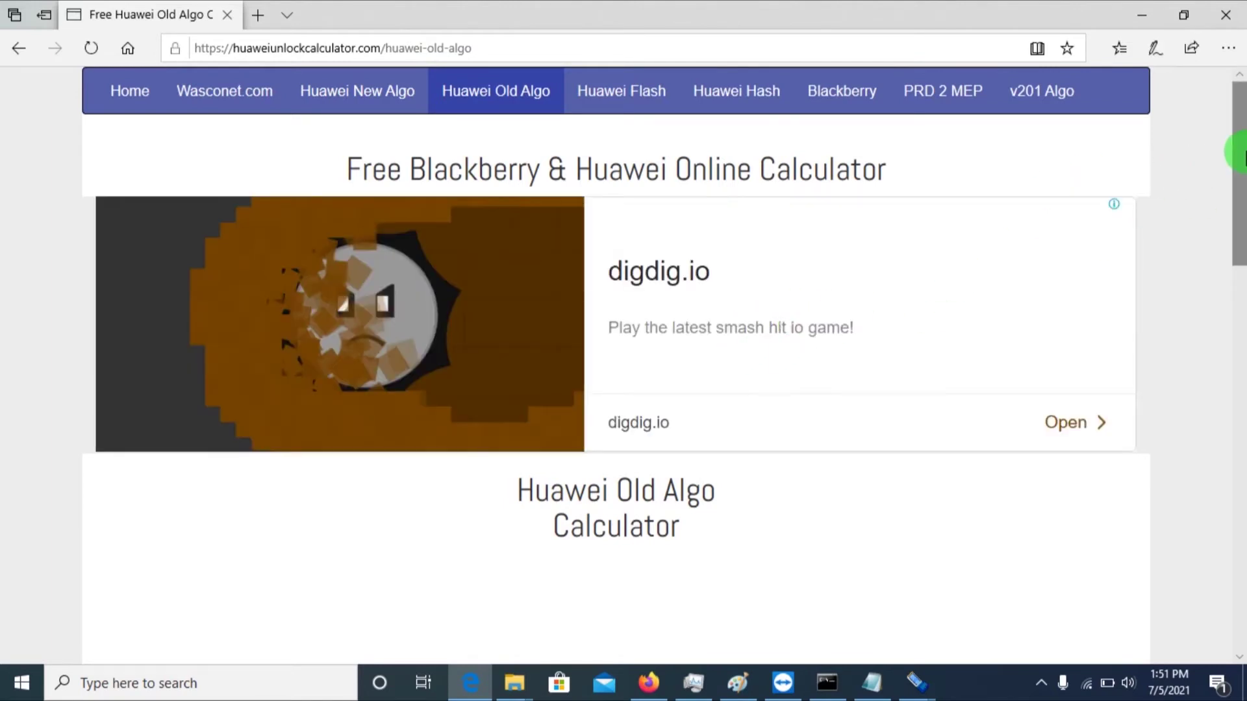
drag(1242, 152, 1239, 306)
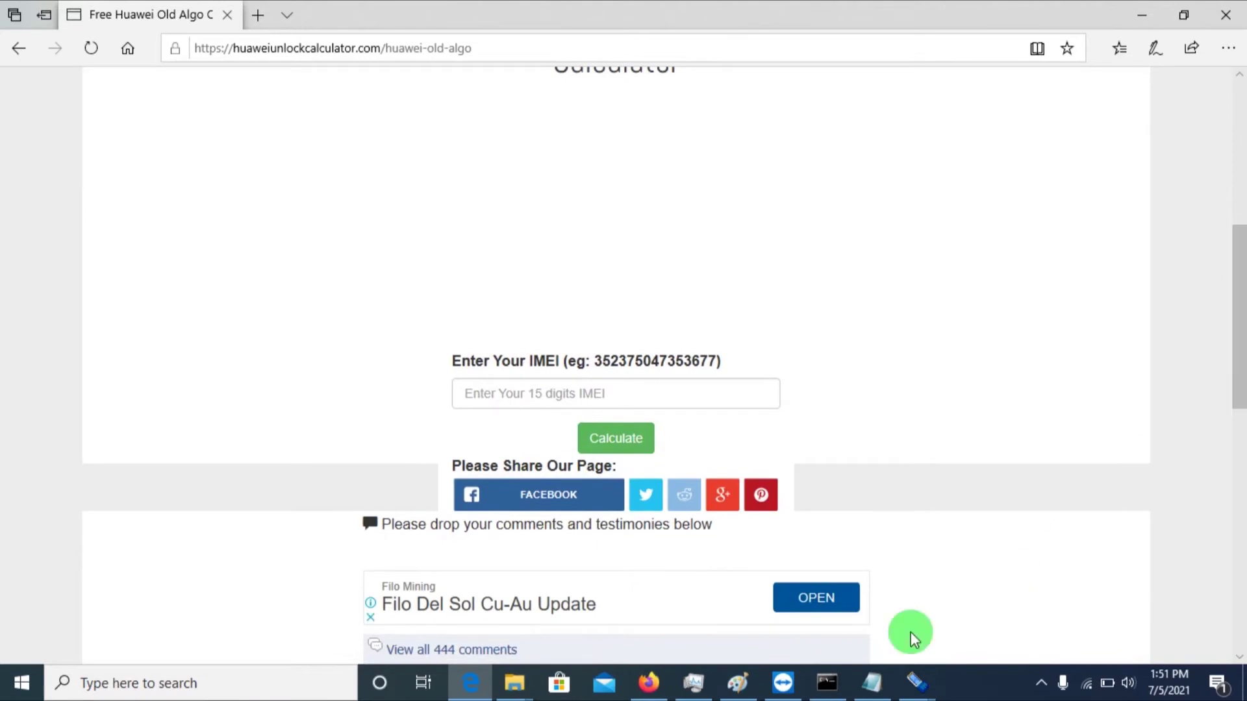
- Copy the modem's 15-digit IMEI from Notepad into the Old Algo form and calculate
click(874, 682)
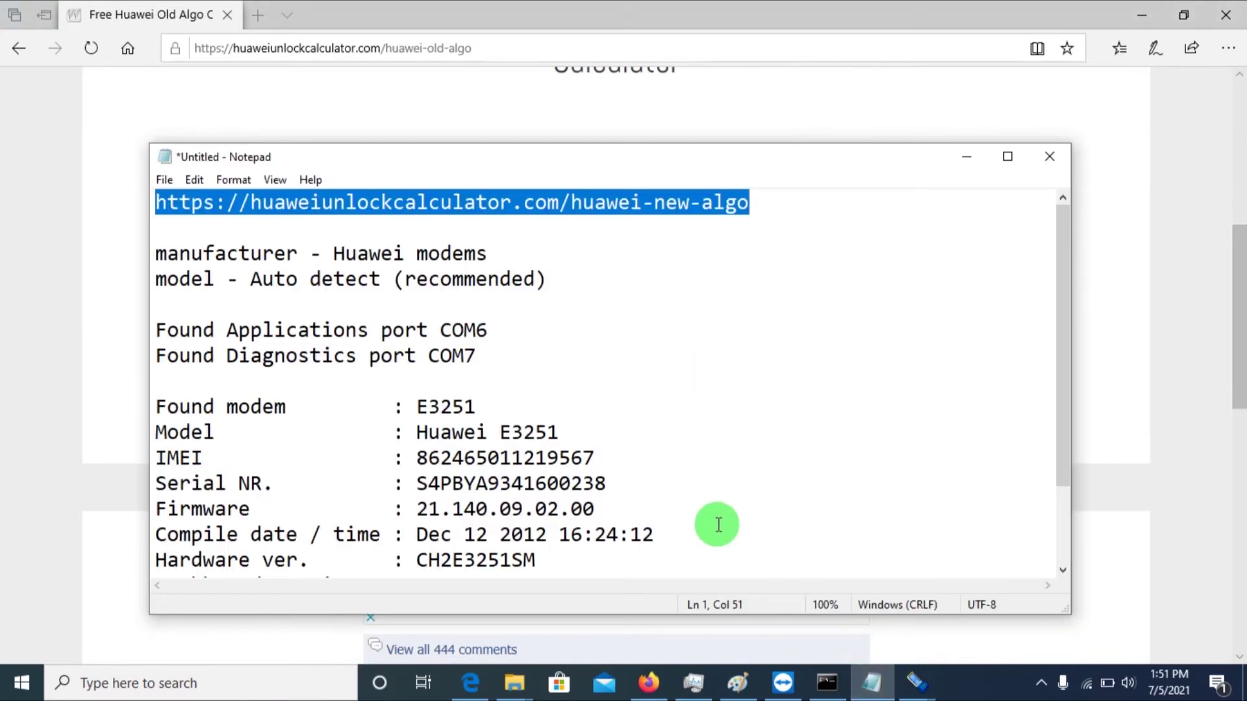
click(416, 459)
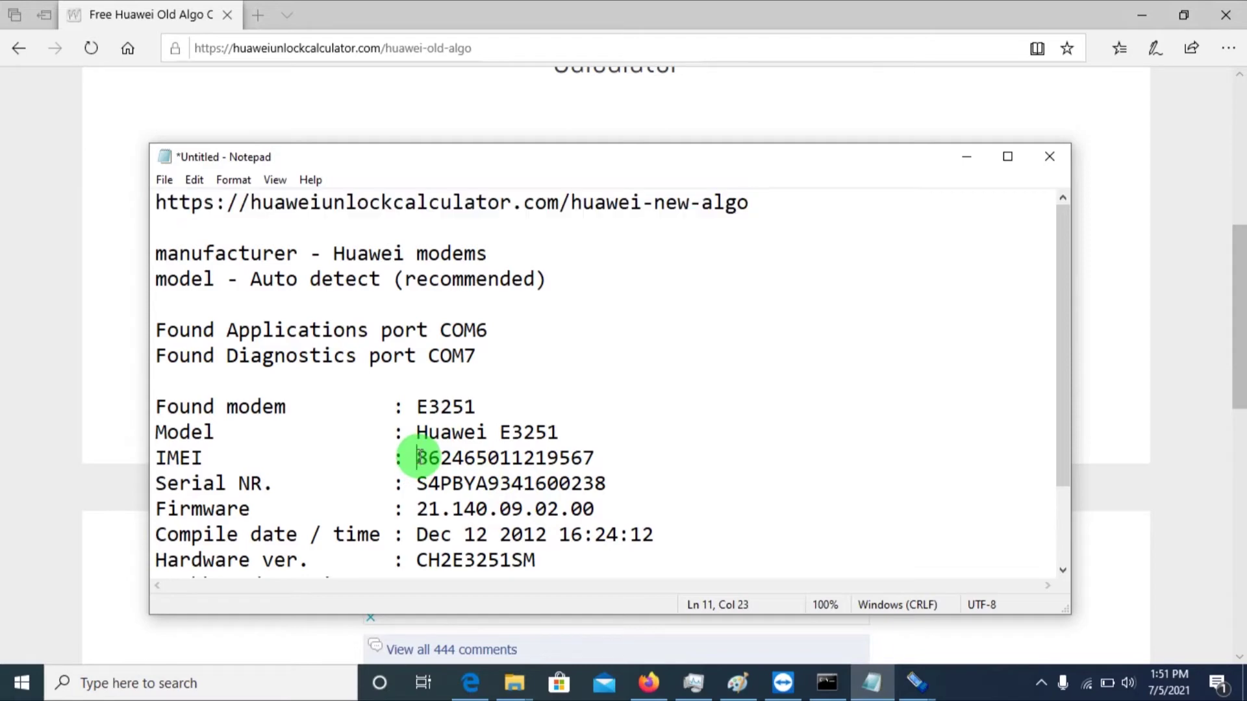
drag(417, 460, 601, 459)
key(ctrl+c)
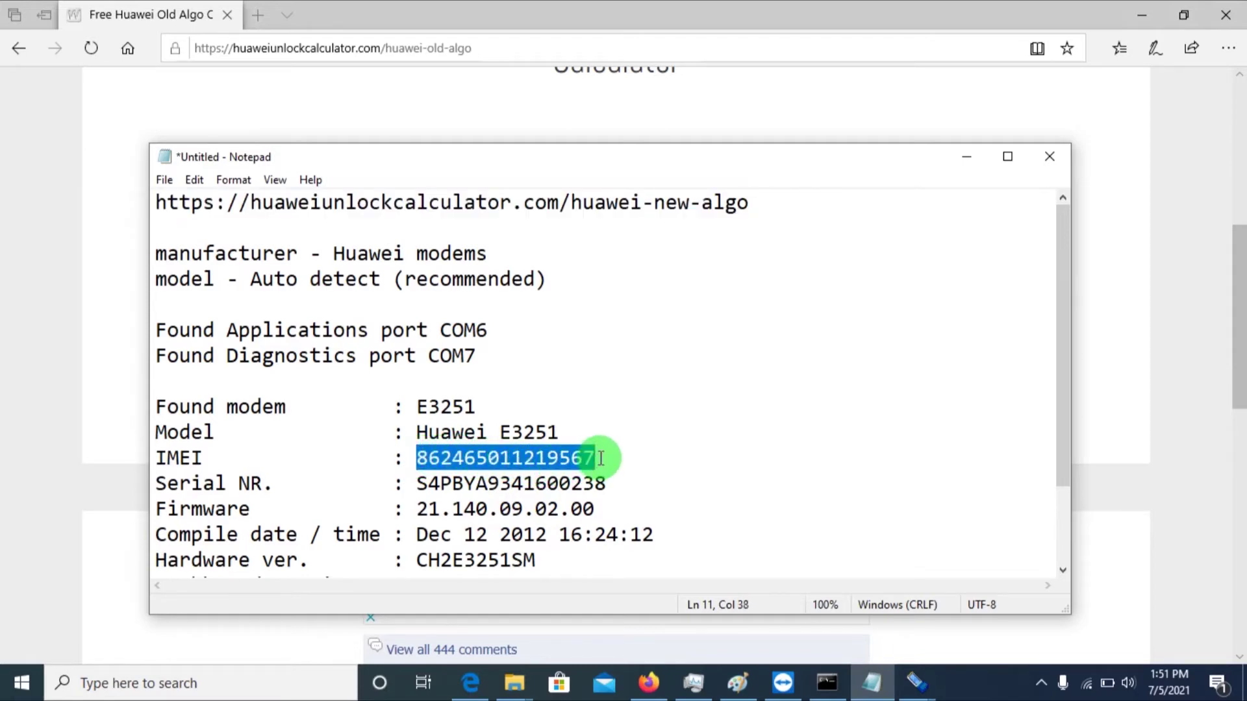
click(967, 158)
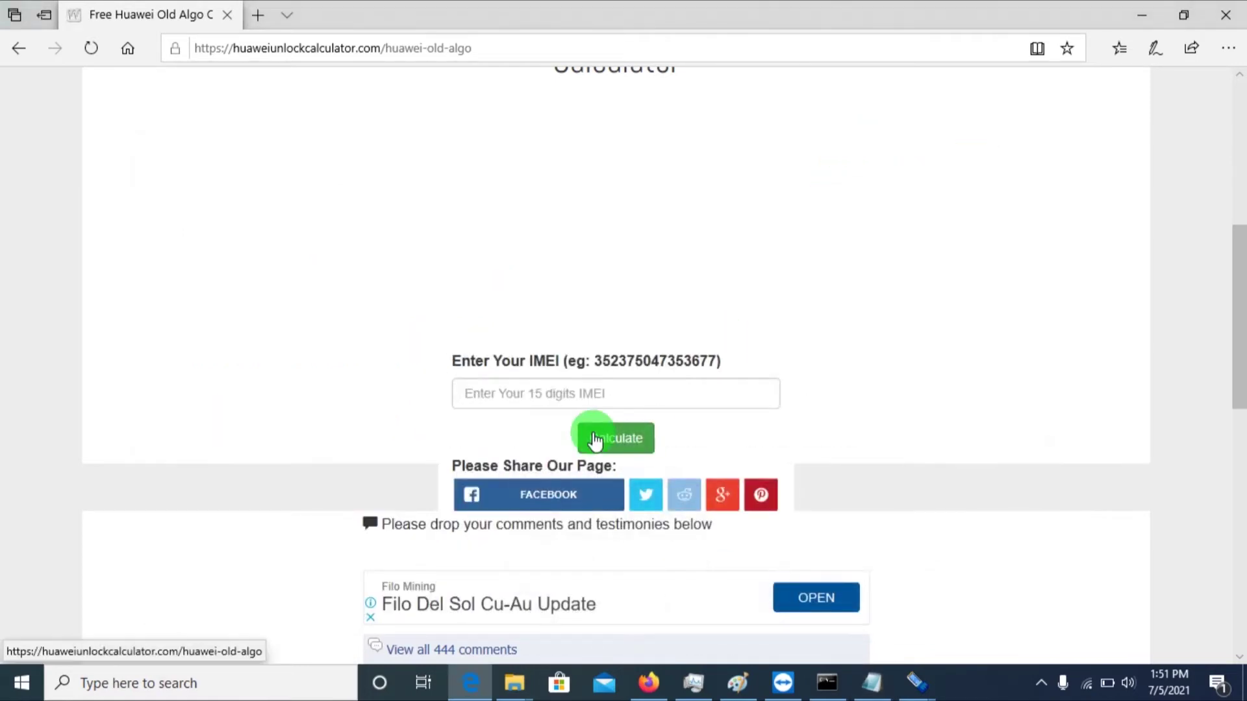
click(603, 395)
key(ctrl+v)
click(603, 441)
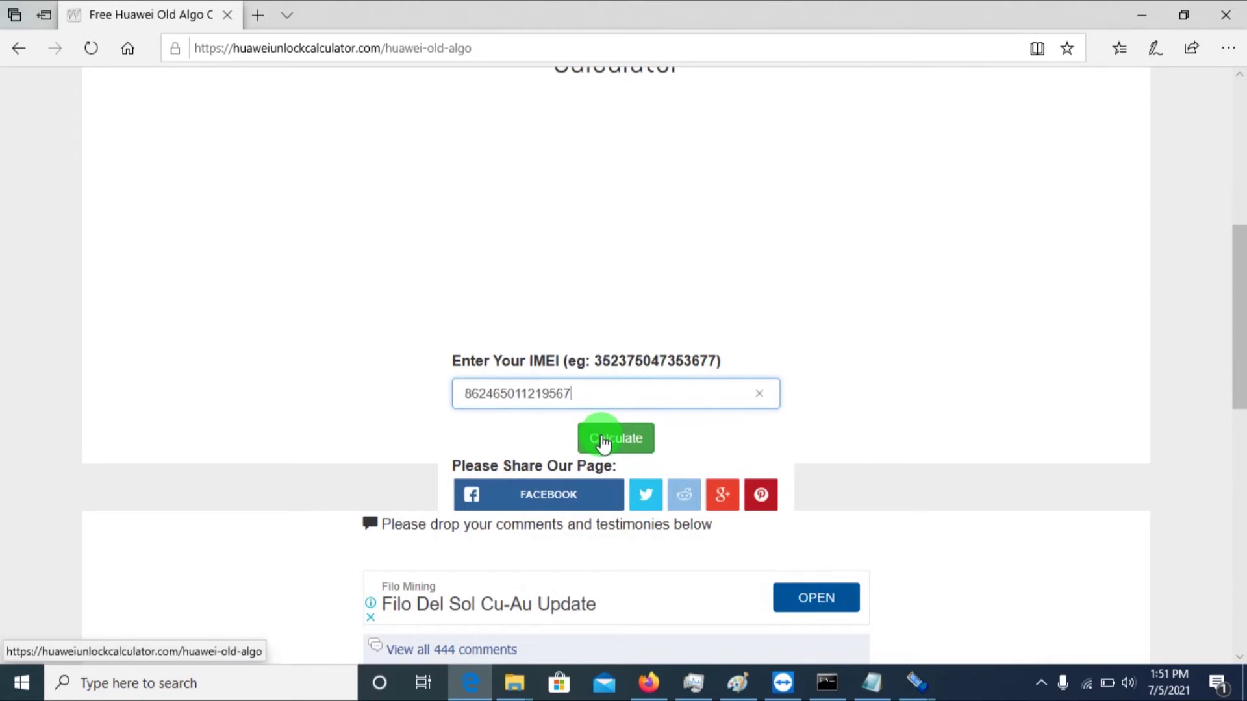
click(602, 440)
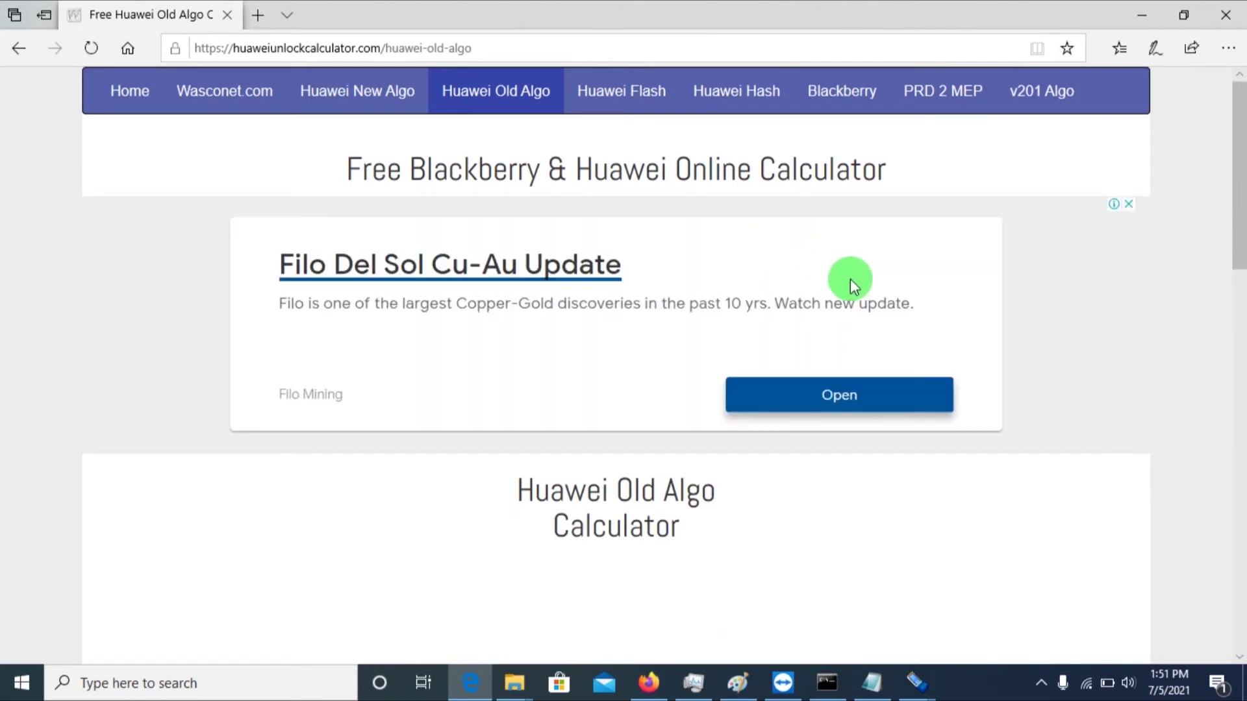
- Scroll down to the 'Your Unlock code (Old Algo)' result and select its text
scroll(851, 278, down, 7)
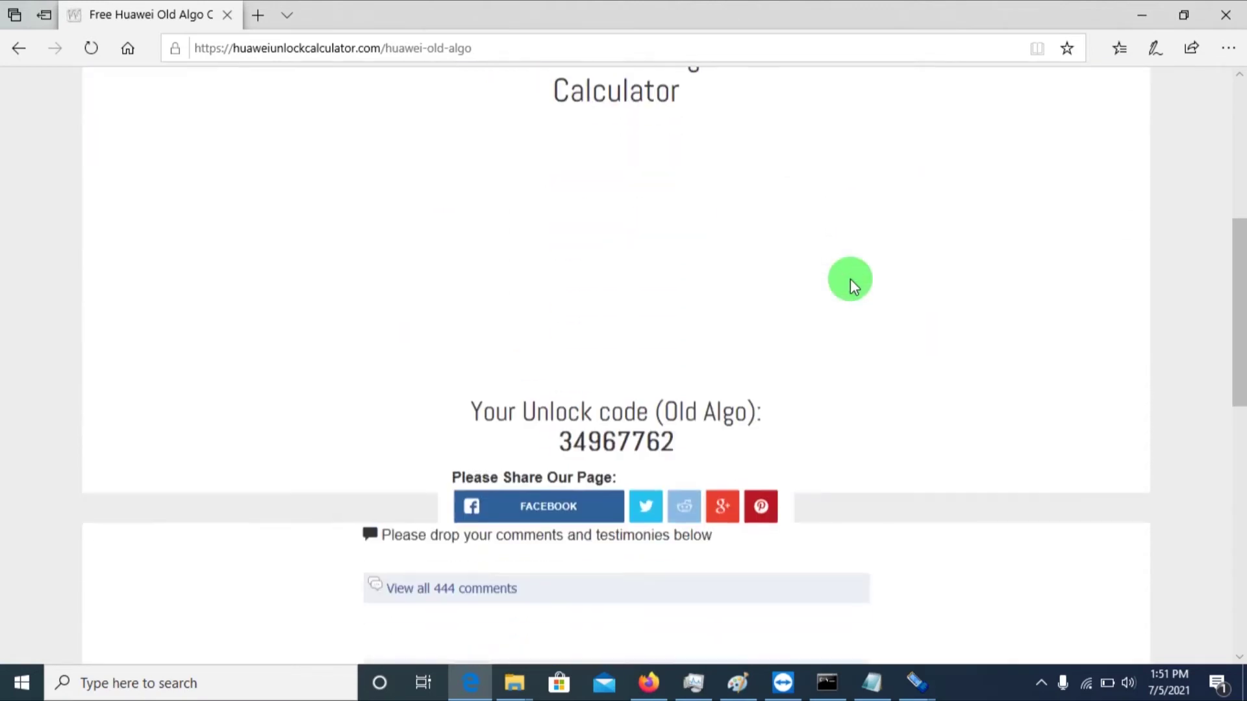
scroll(851, 279, down, 5)
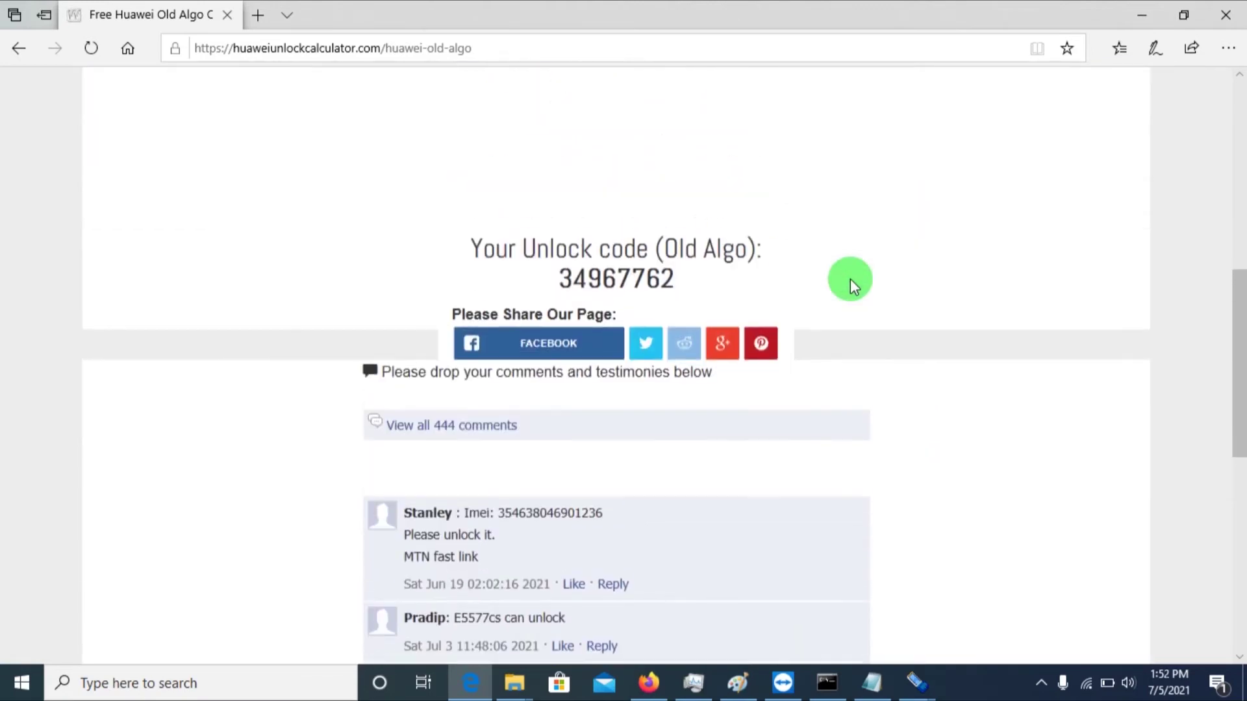
drag(680, 281, 470, 242)
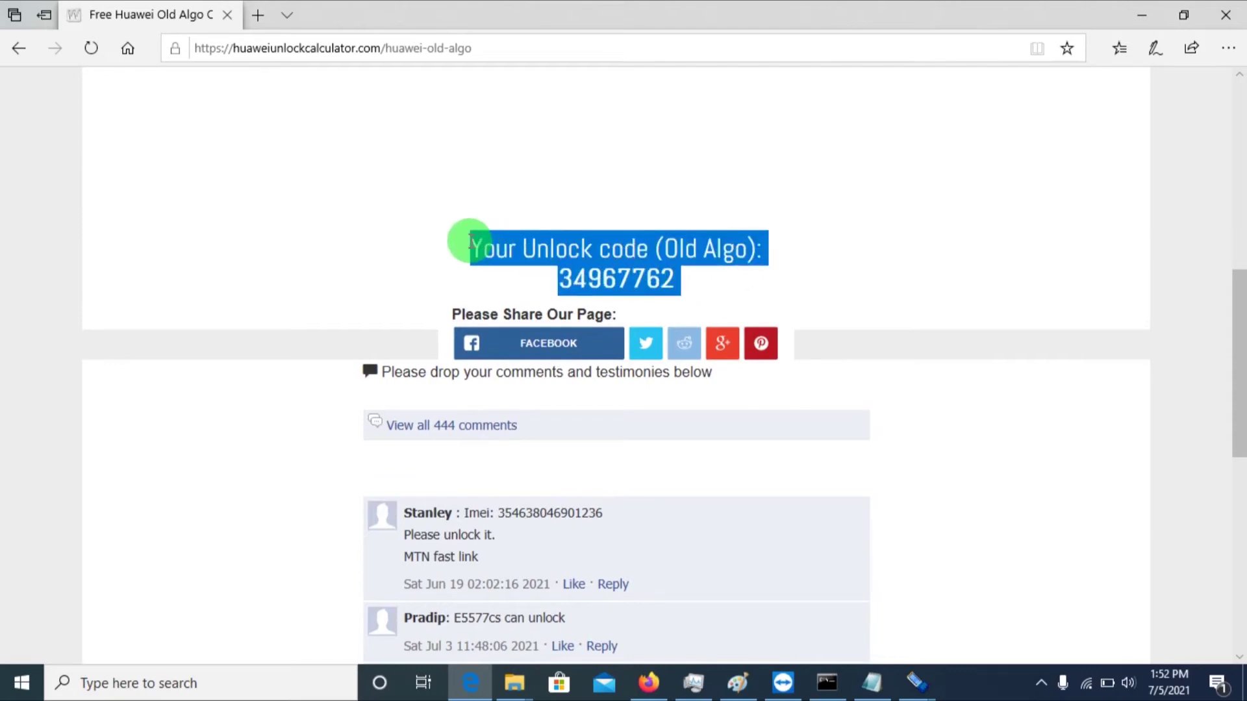
click(470, 242)
- Copy the 'Your Unlock code (Old Algo)' result line from the page
right_click(468, 244)
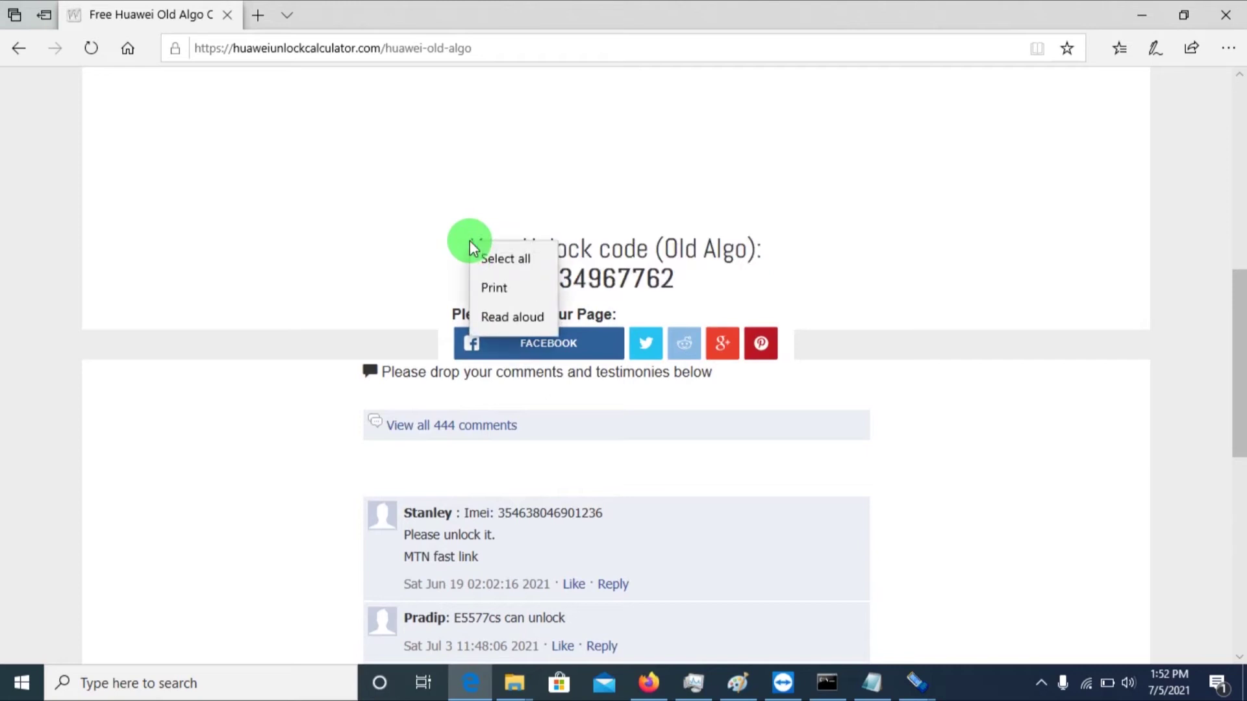
click(652, 276)
drag(687, 283, 473, 251)
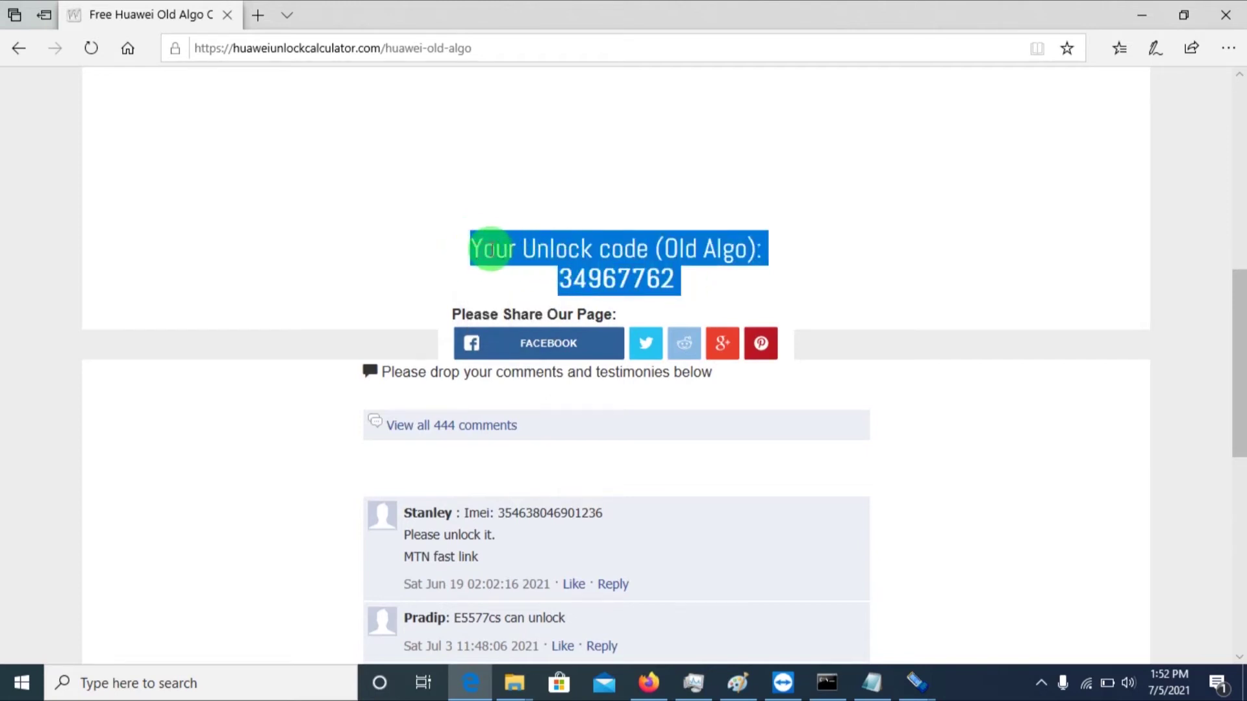
right_click(493, 255)
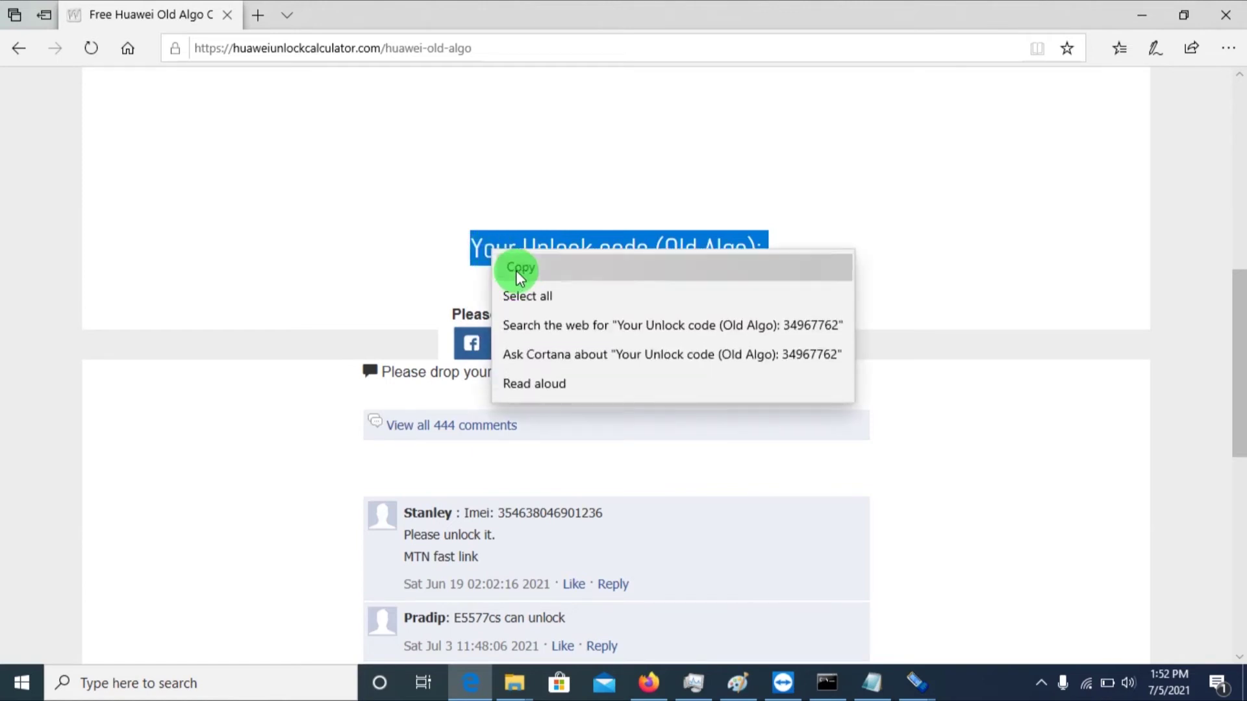
click(516, 269)
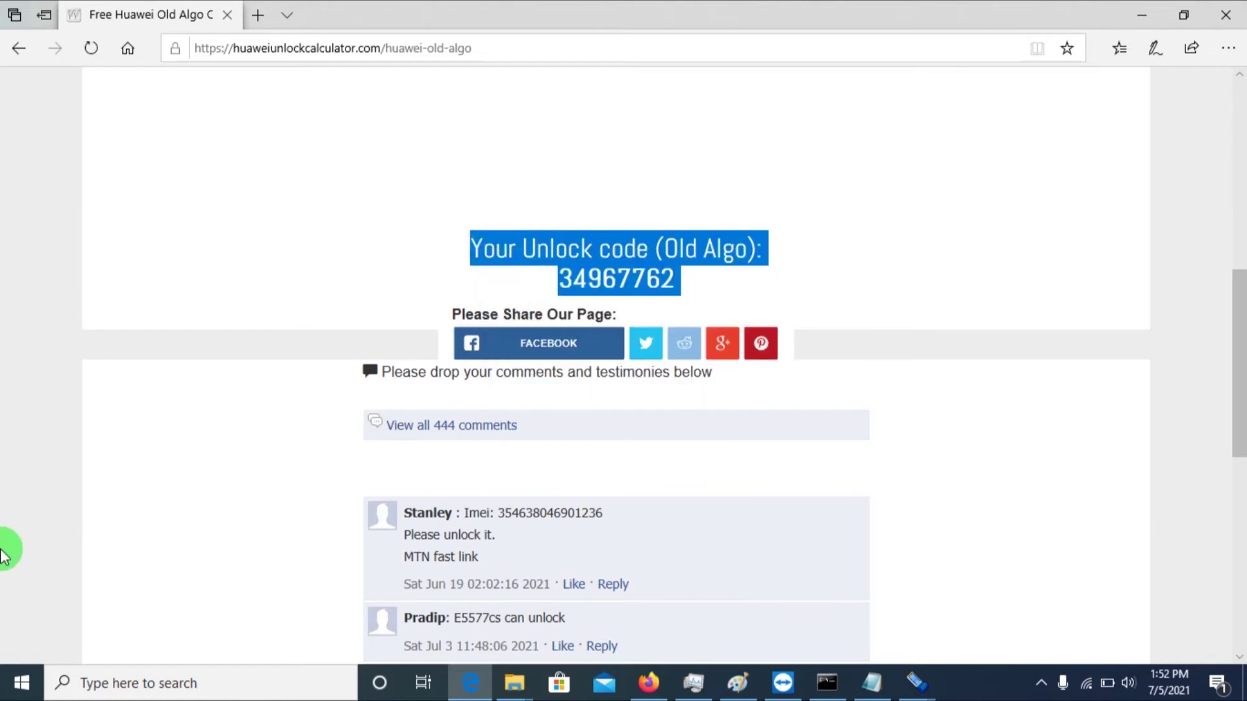
- Paste the old-algo unlock code line into a new Notepad note
key(super+r)
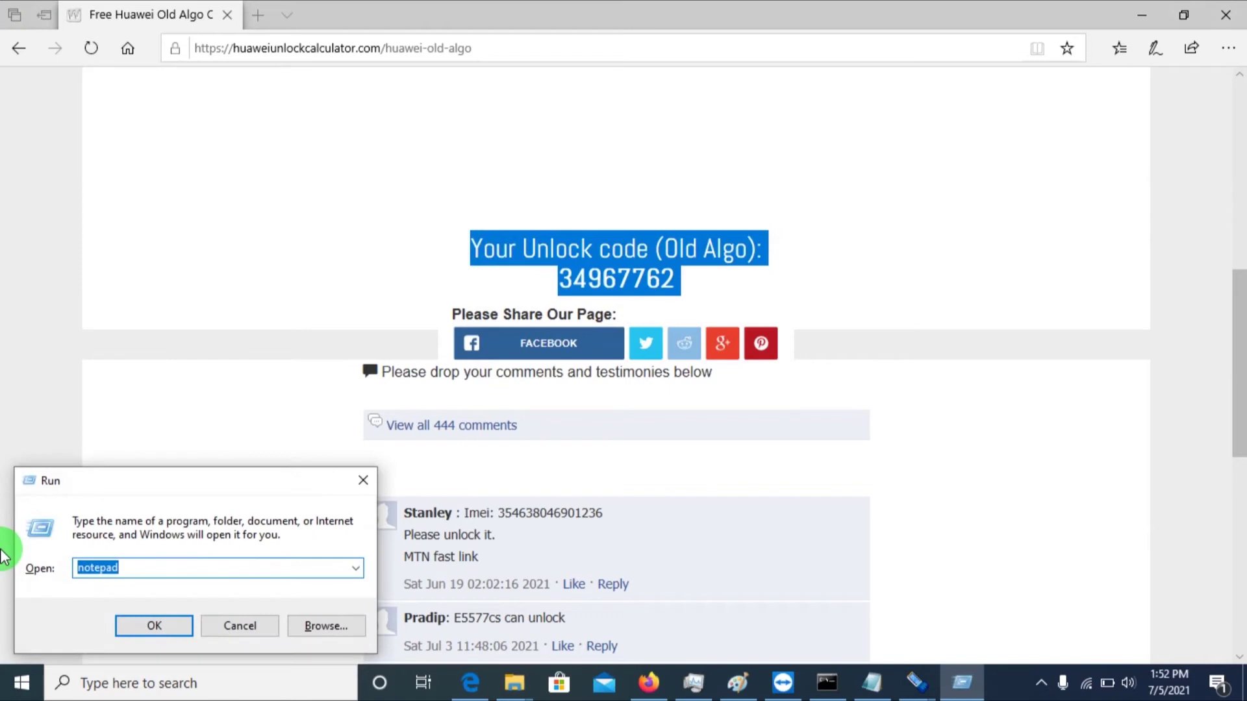
key(Return)
key(ctrl+v)
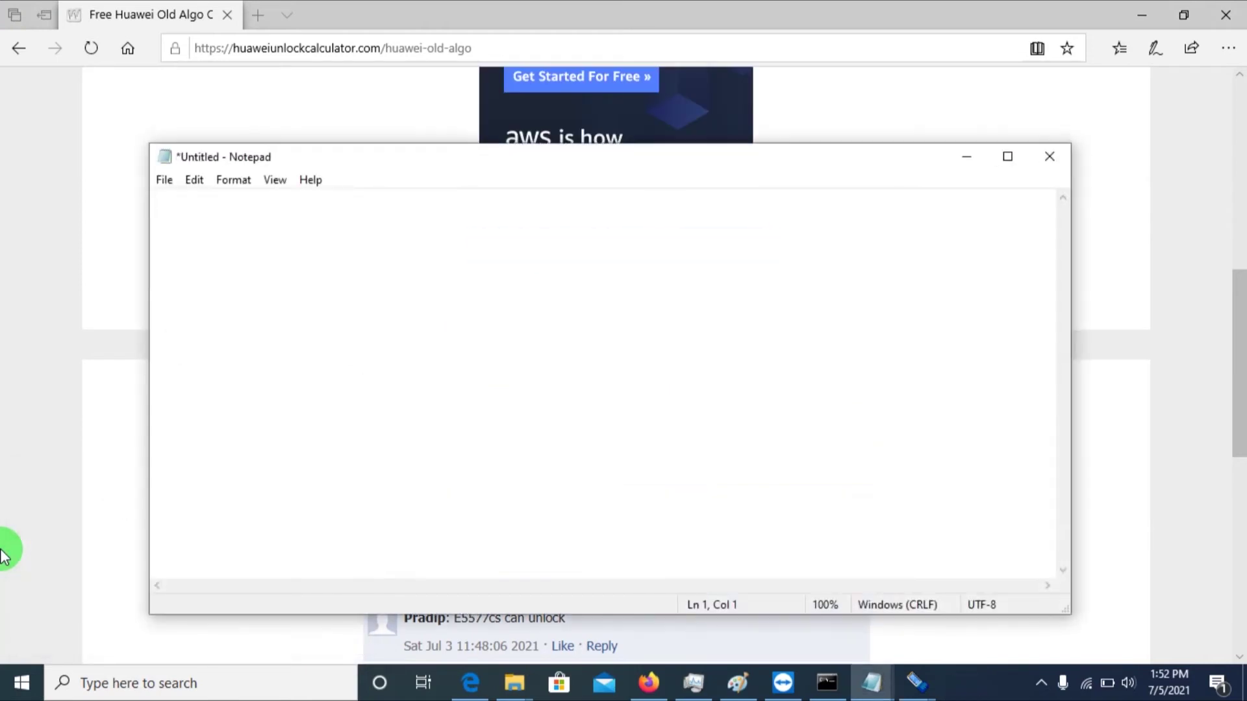
click(348, 95)
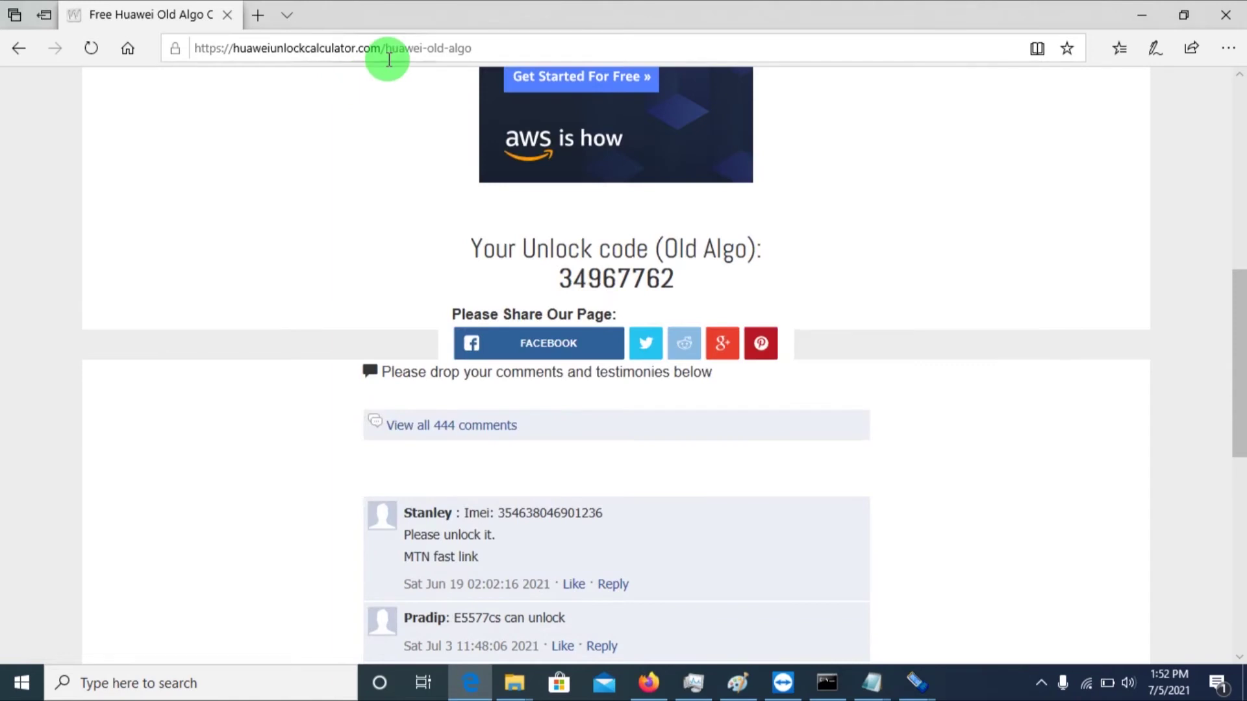
- Switch the URL back to huawei-new-algo, load it and scroll to the IMEI field
click(446, 48)
click(444, 48)
key(BackSpace)
key(BackSpace)
key(BackSpace)
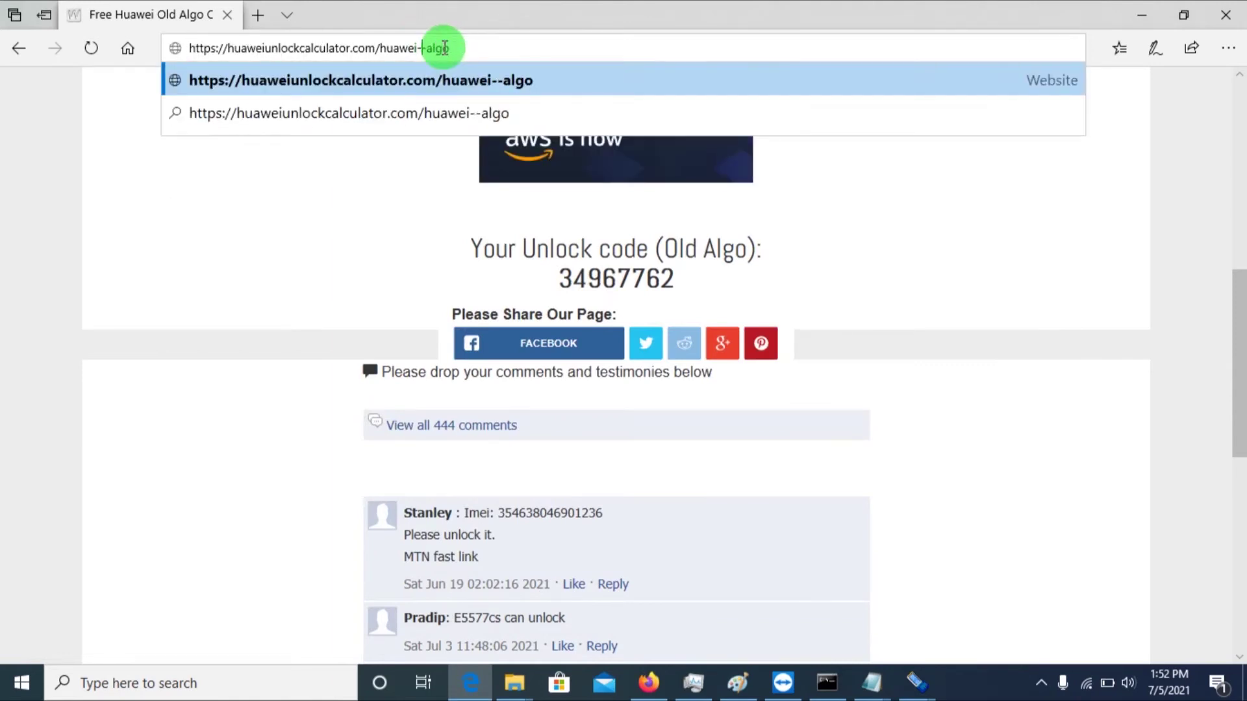
text(new)
key(Return)
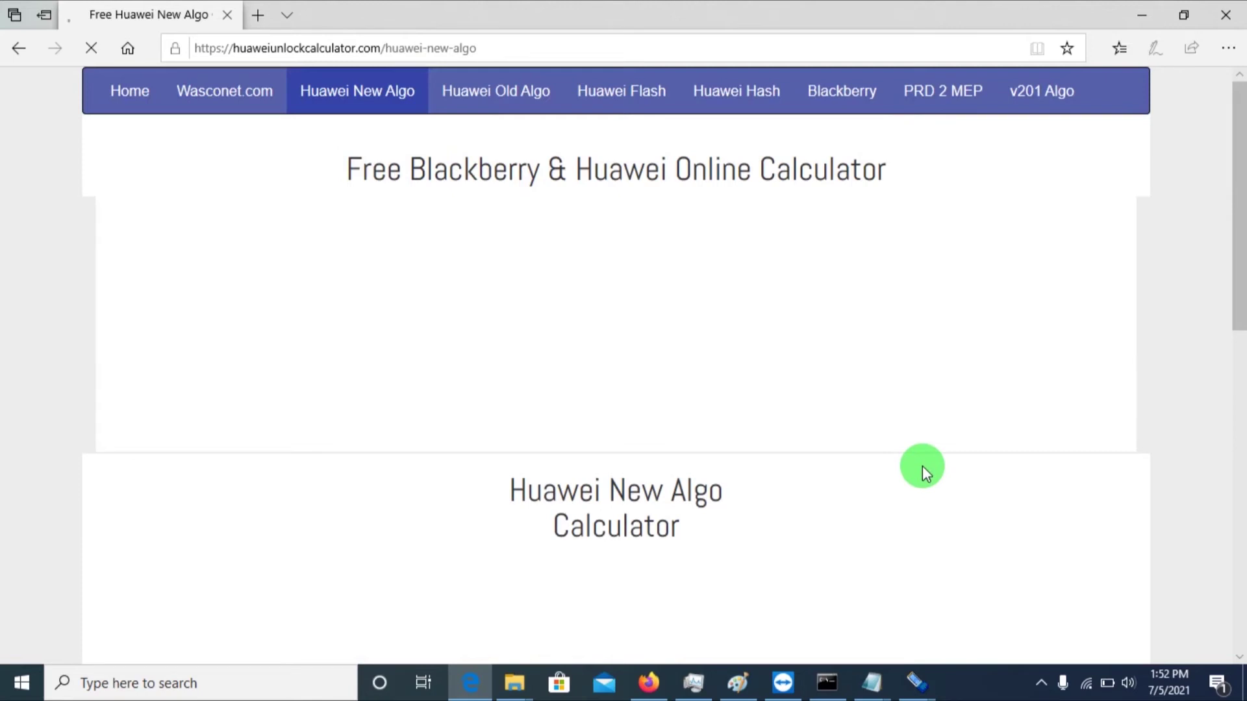
scroll(922, 465, down, 1)
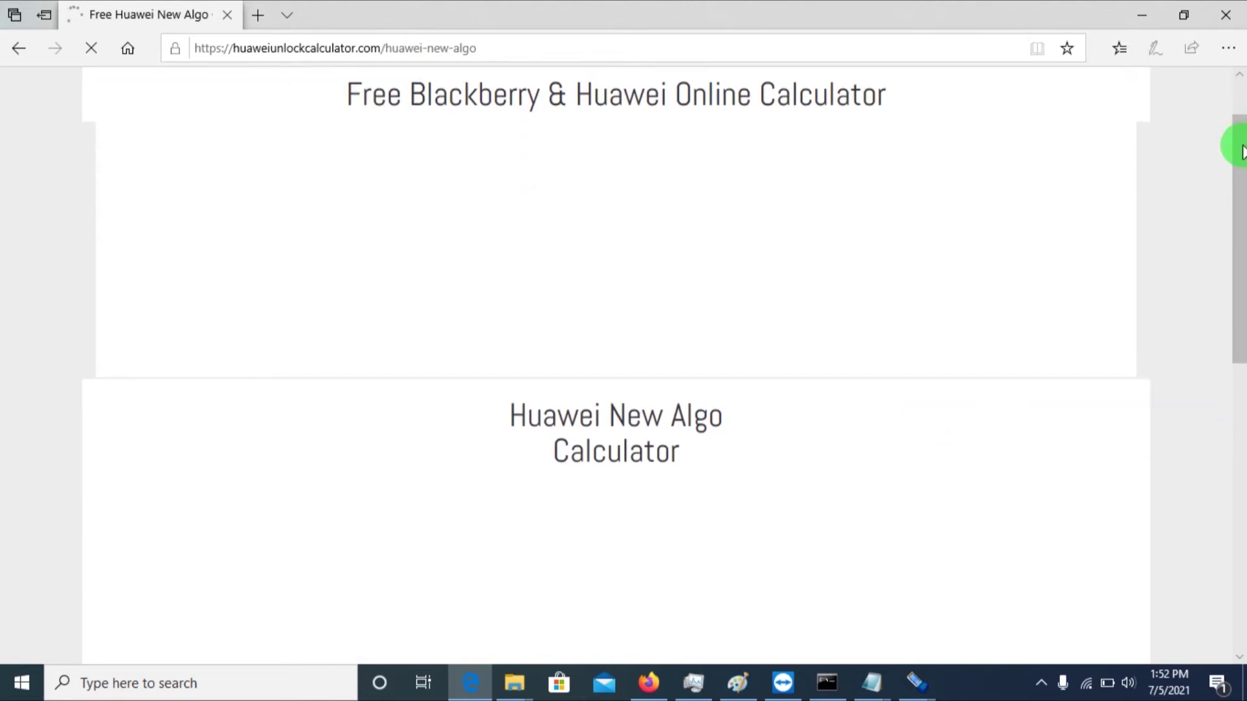
scroll(1241, 176, down, 1)
drag(1242, 207, 1239, 286)
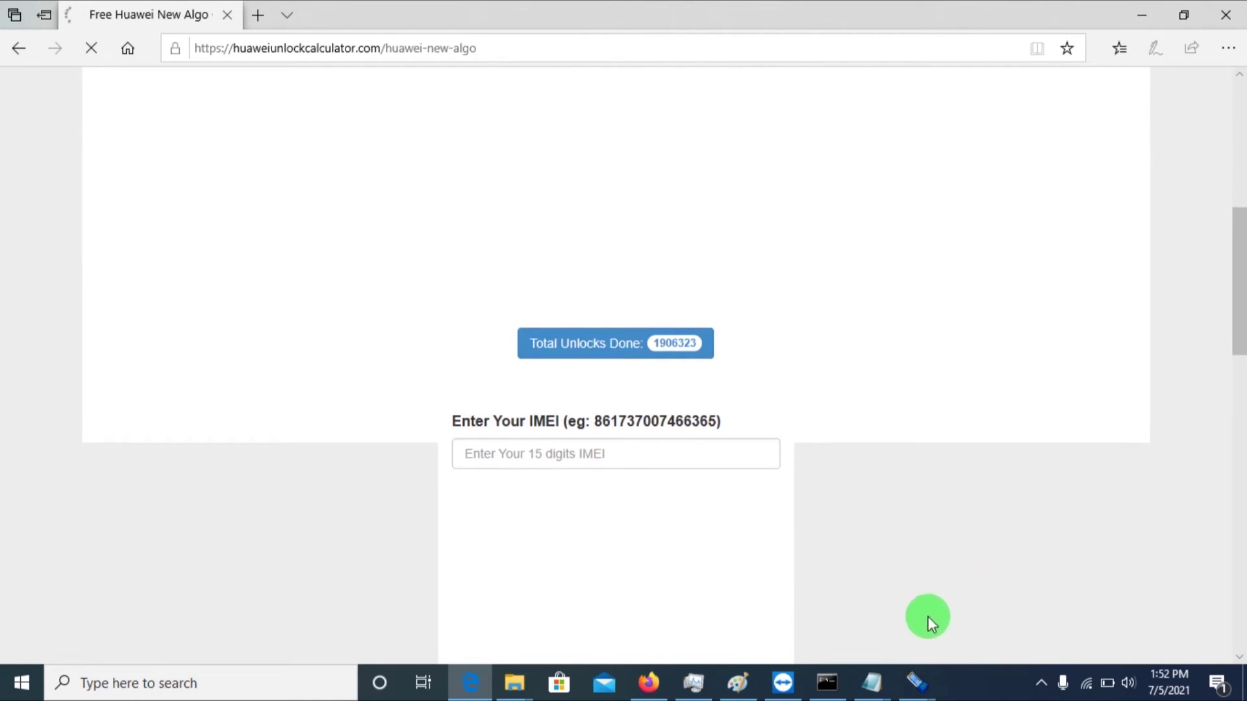
click(874, 682)
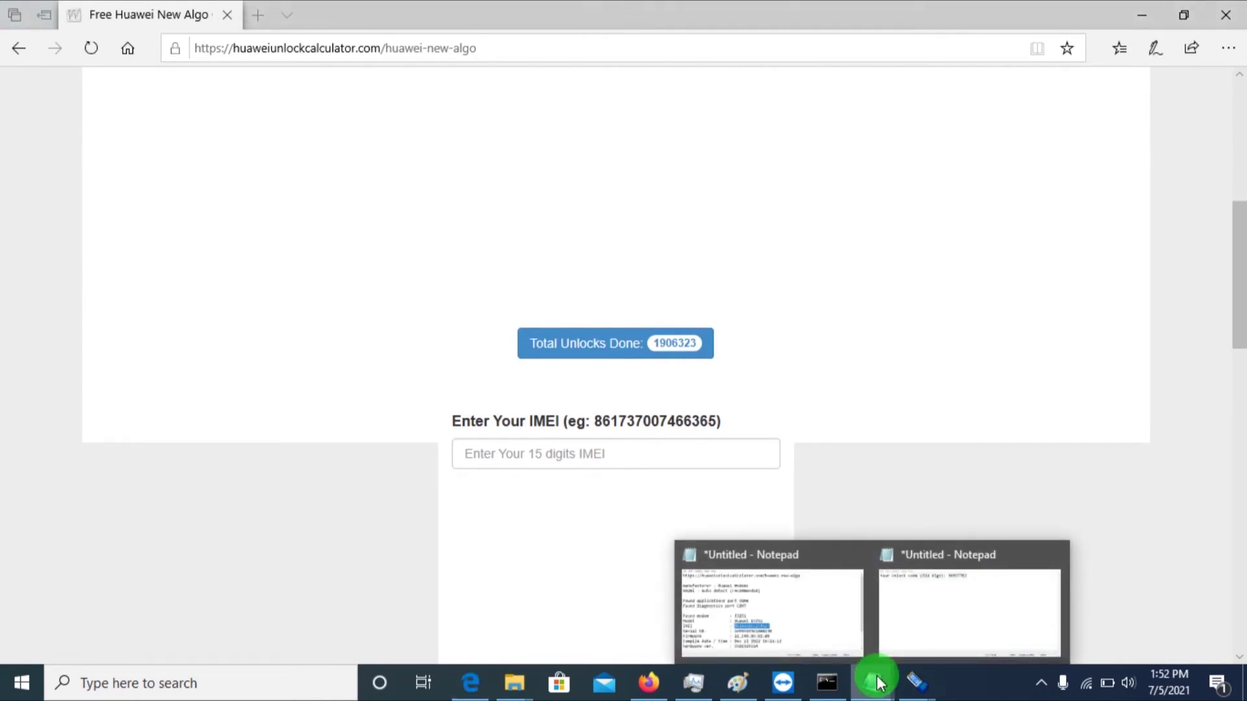
- Copy the modem's 15-digit IMEI from Notepad into the New Algo calculator's IMEI field
click(757, 598)
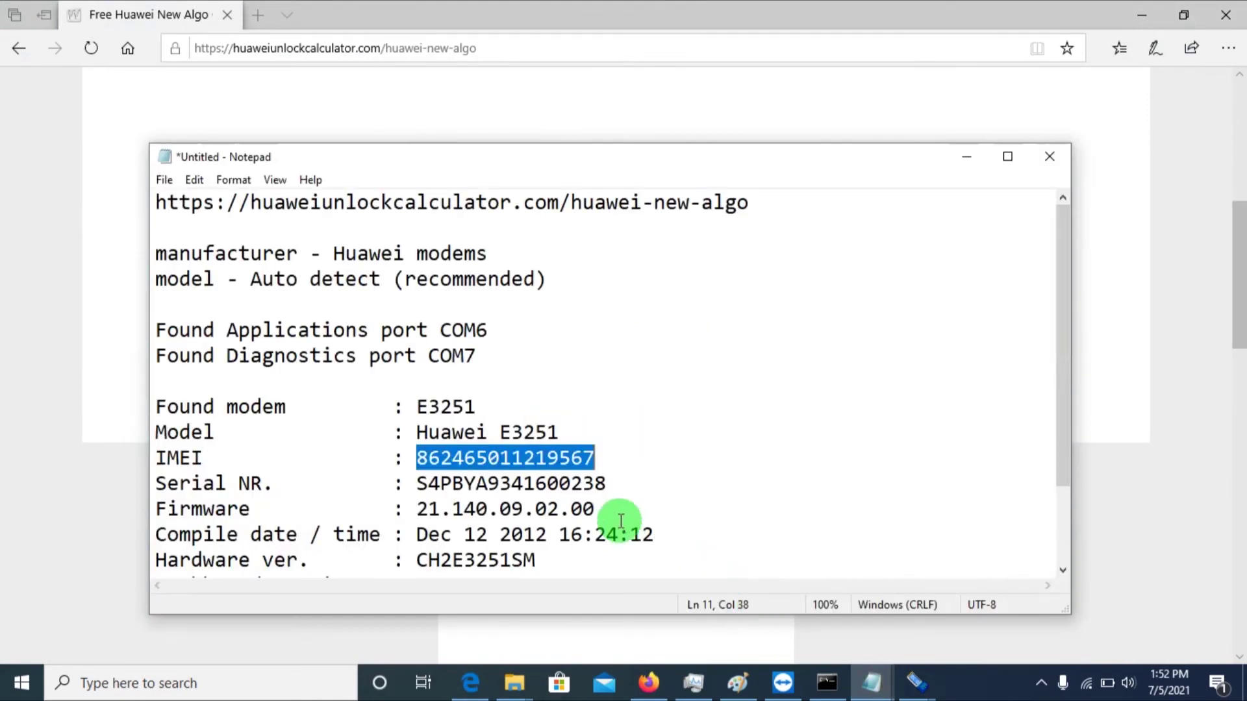
right_click(580, 458)
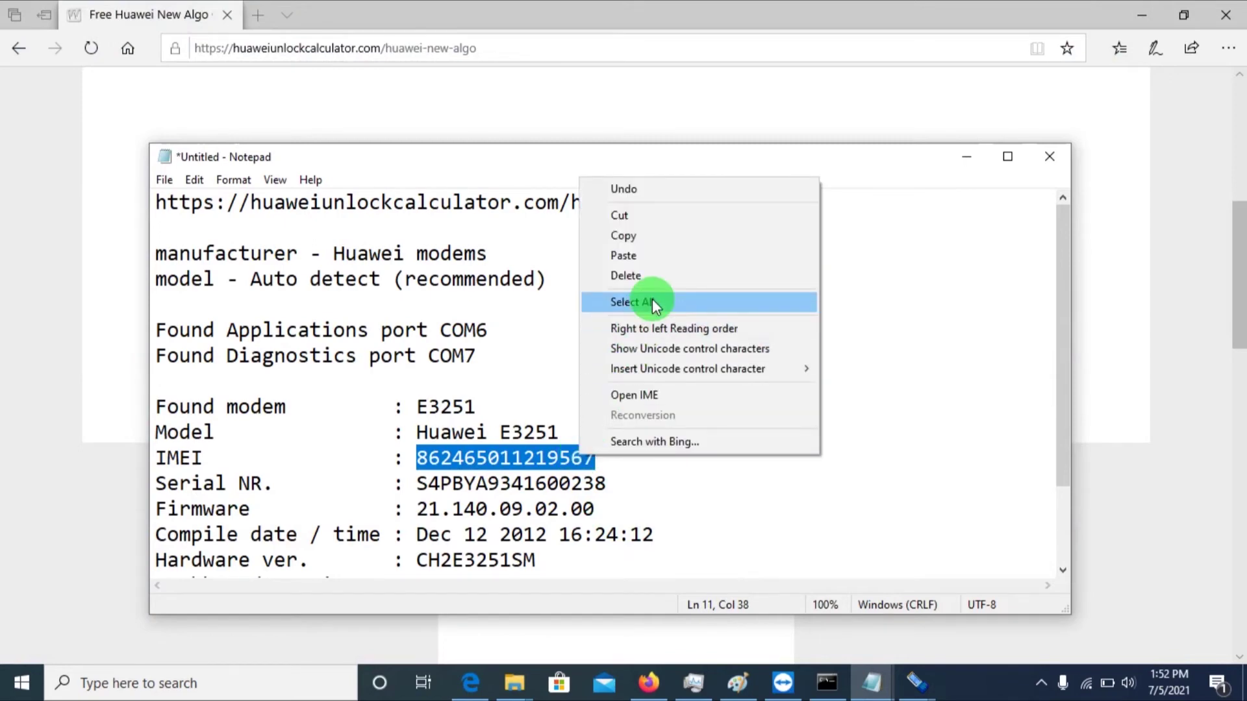
click(656, 236)
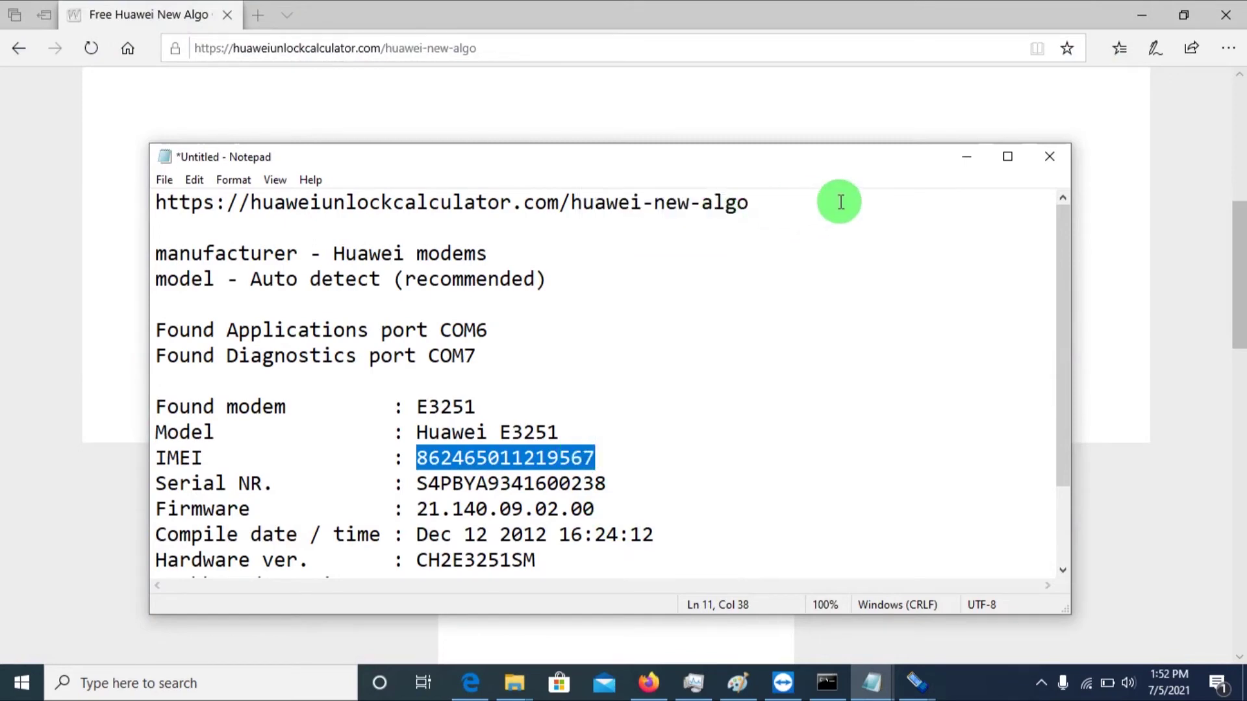
click(974, 166)
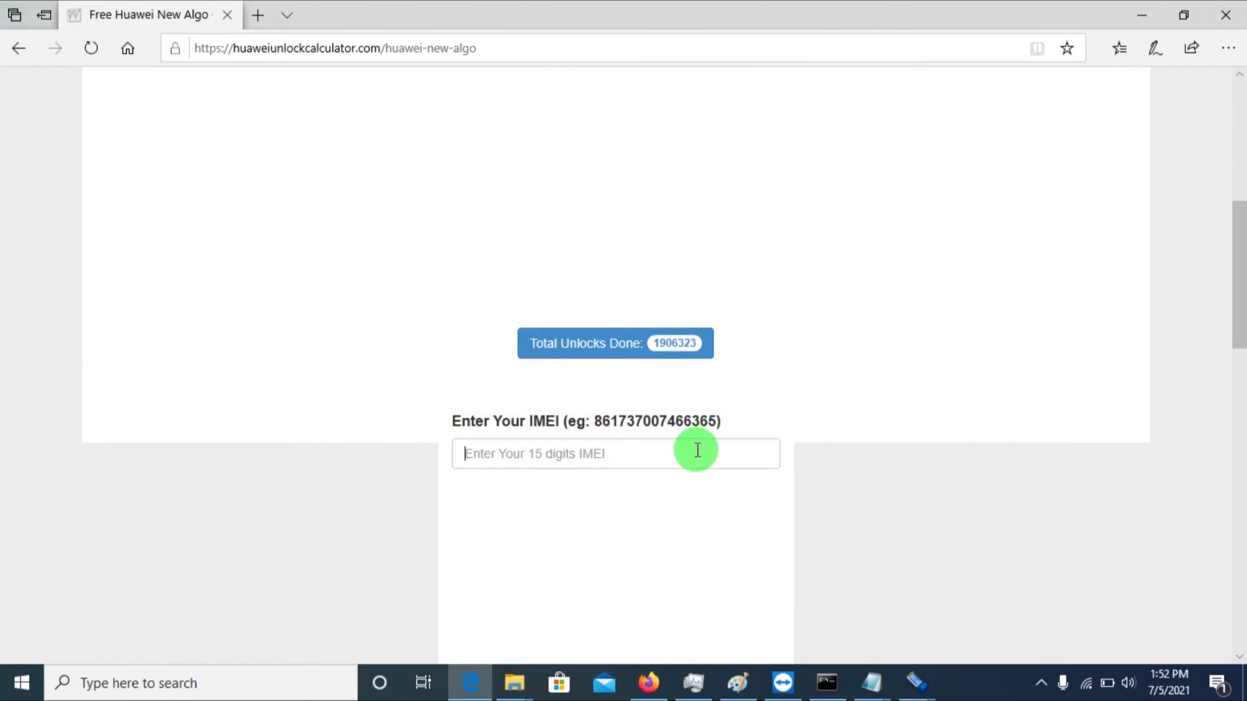
key(ctrl+v)
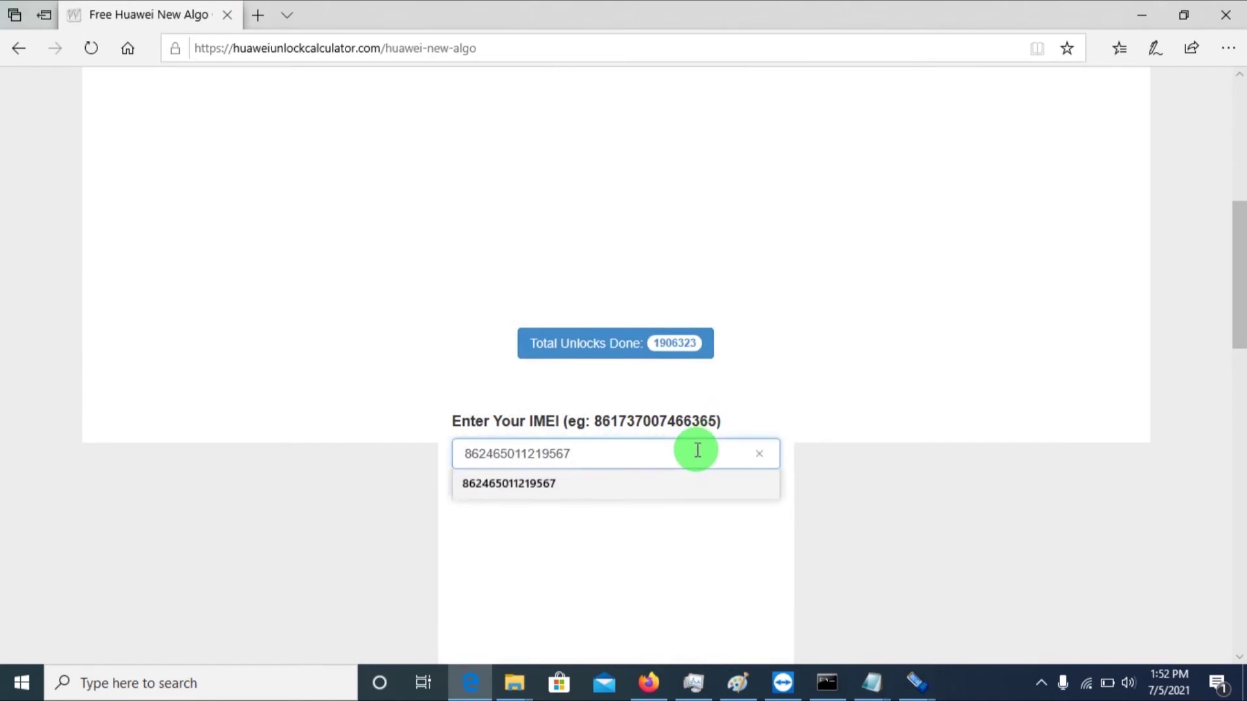
click(881, 461)
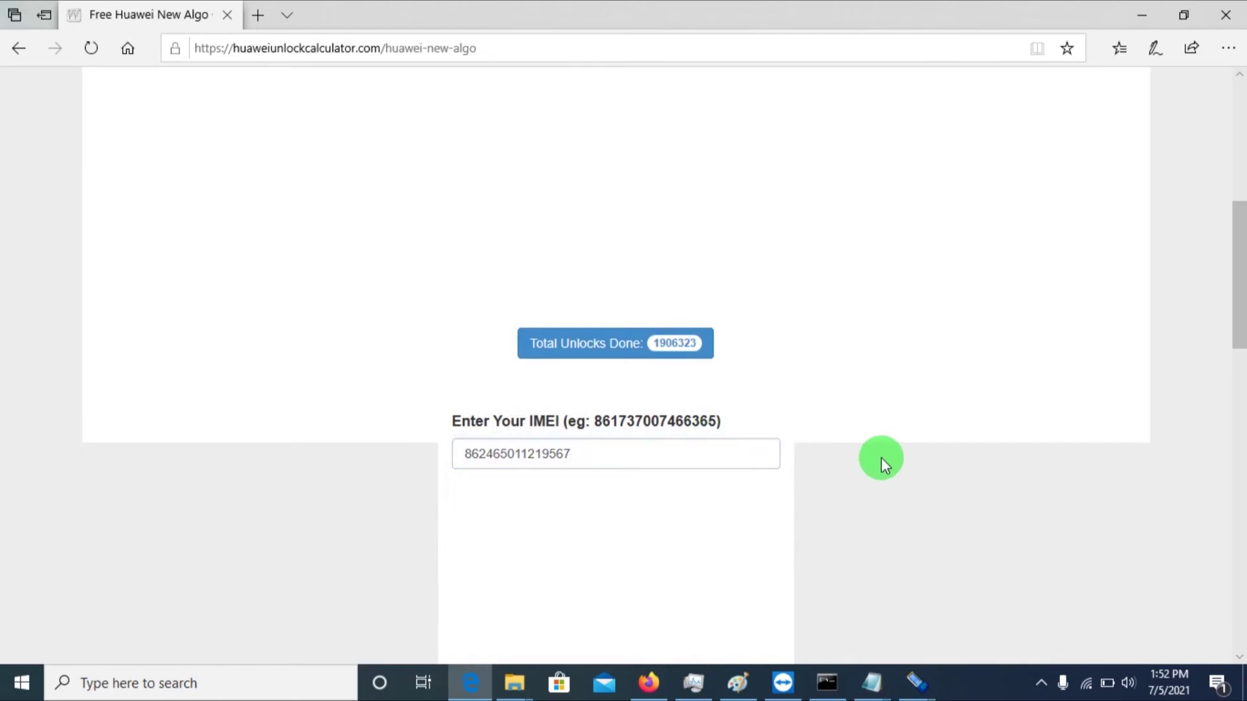
drag(1239, 322, 1225, 409)
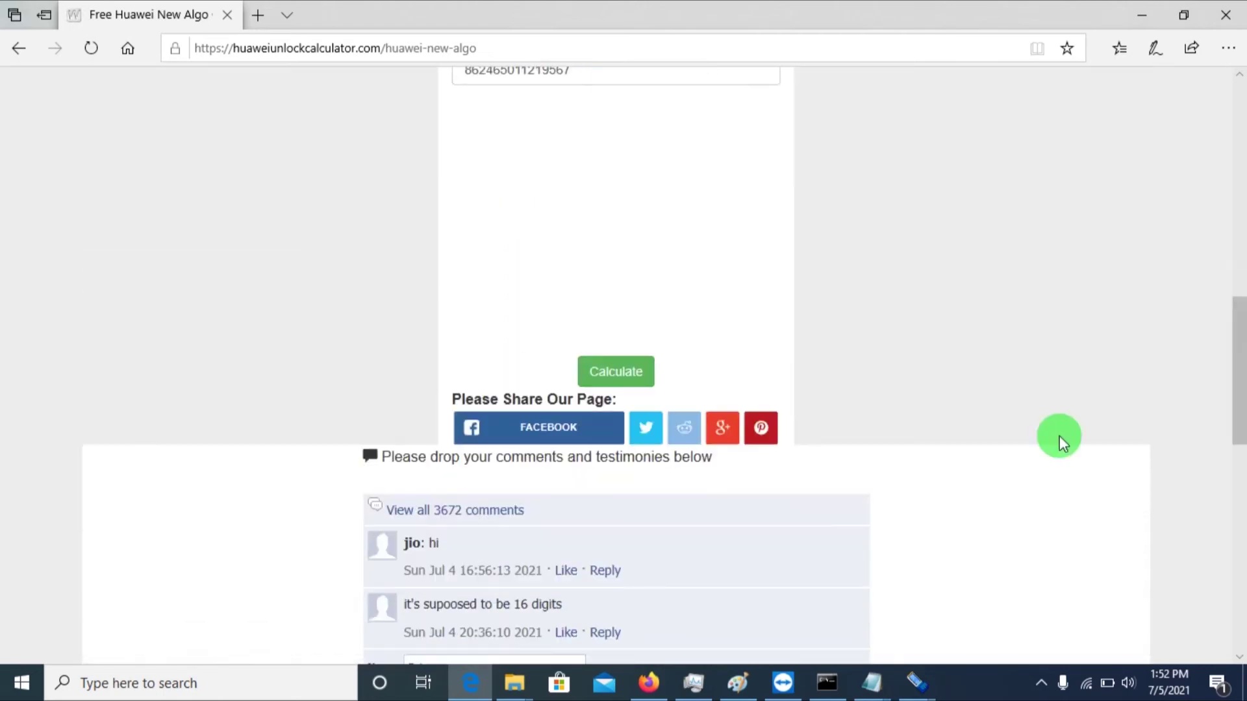
- Calculate the unlock codes and copy the 'Your Unlock code (New Algo)' result line
click(605, 372)
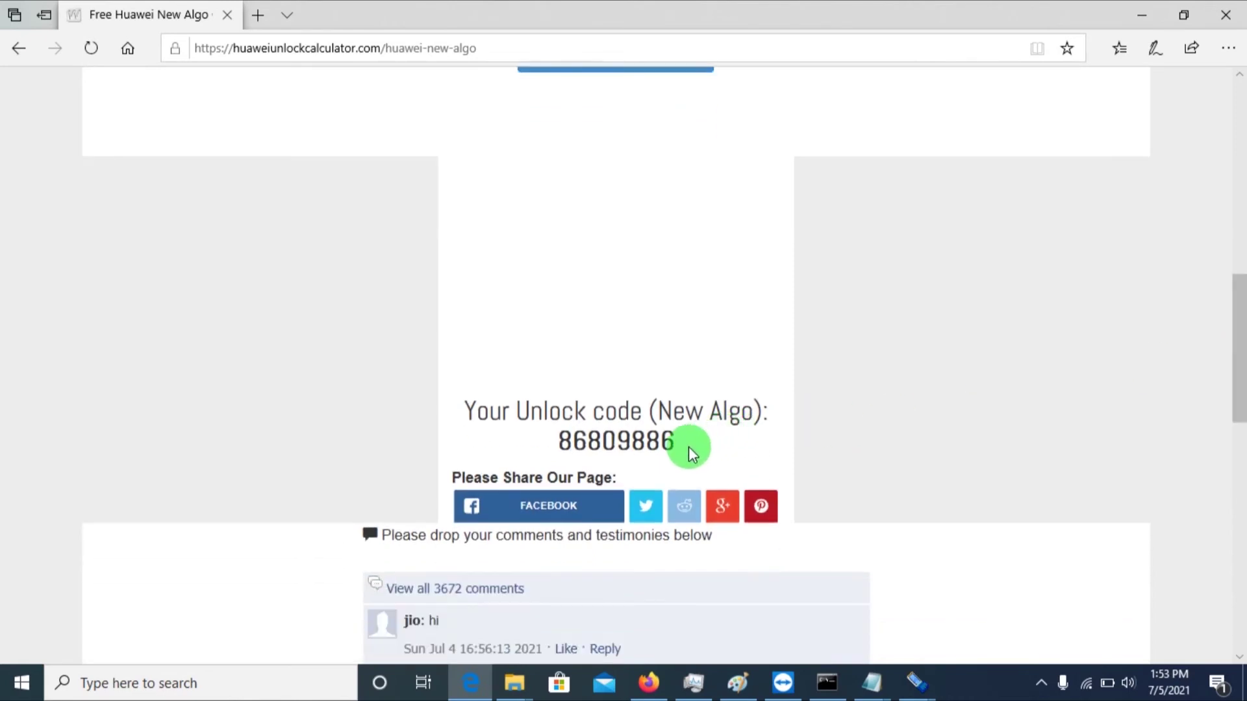
drag(688, 447, 597, 422)
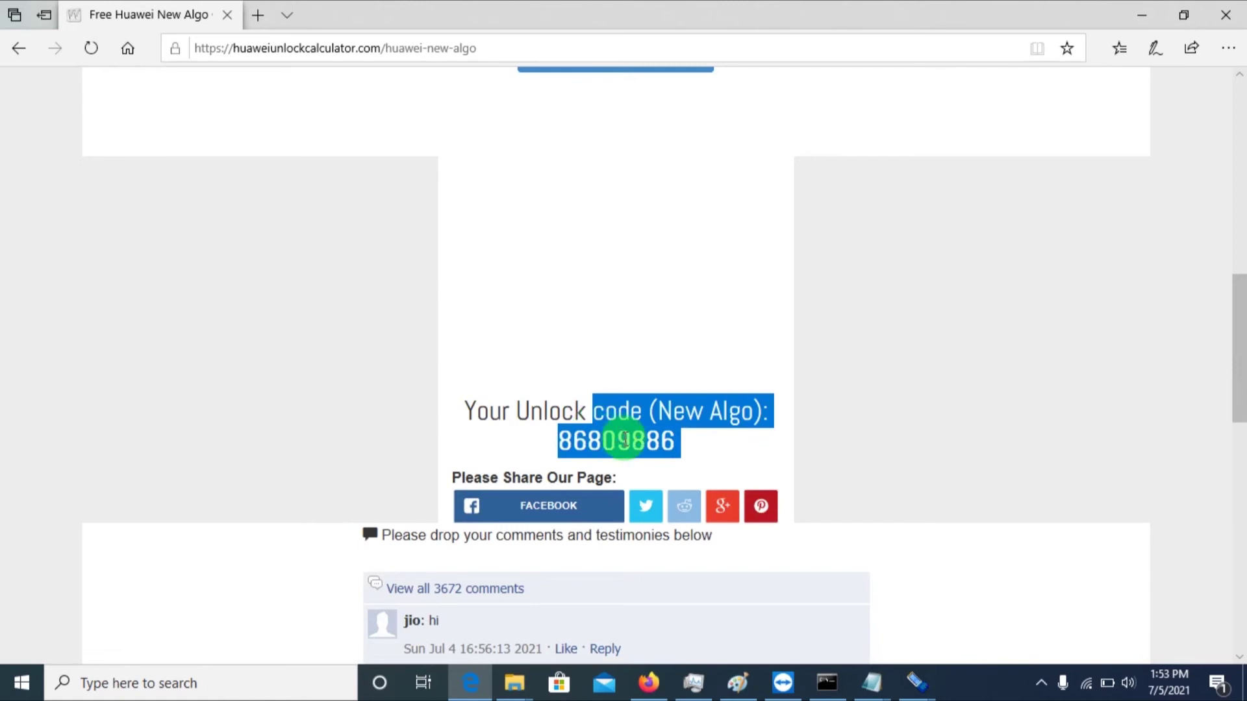
click(692, 447)
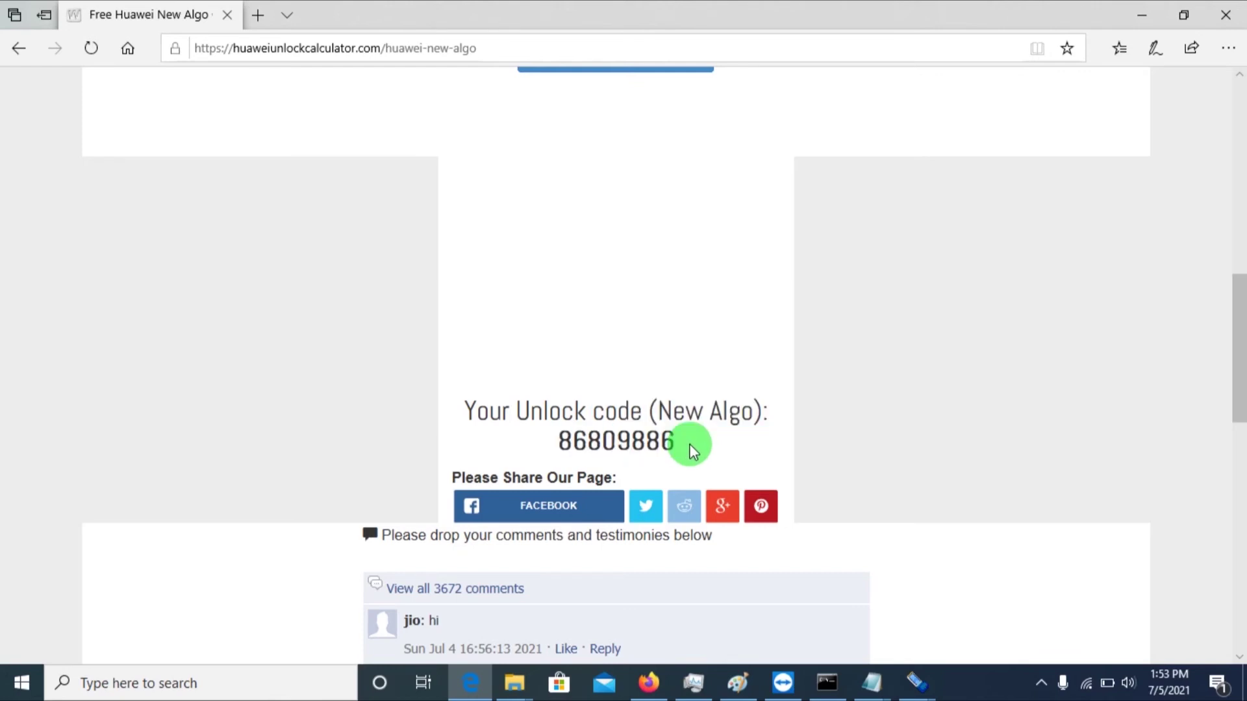
drag(692, 448, 459, 415)
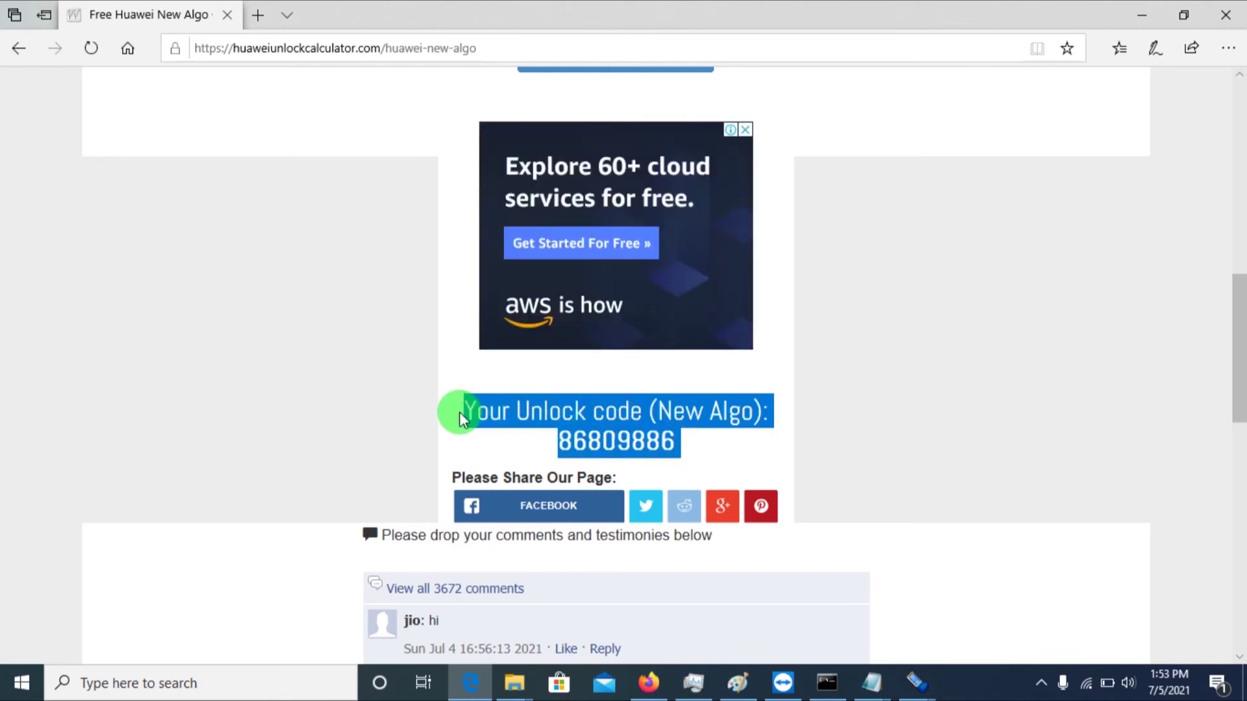
right_click(496, 406)
click(518, 418)
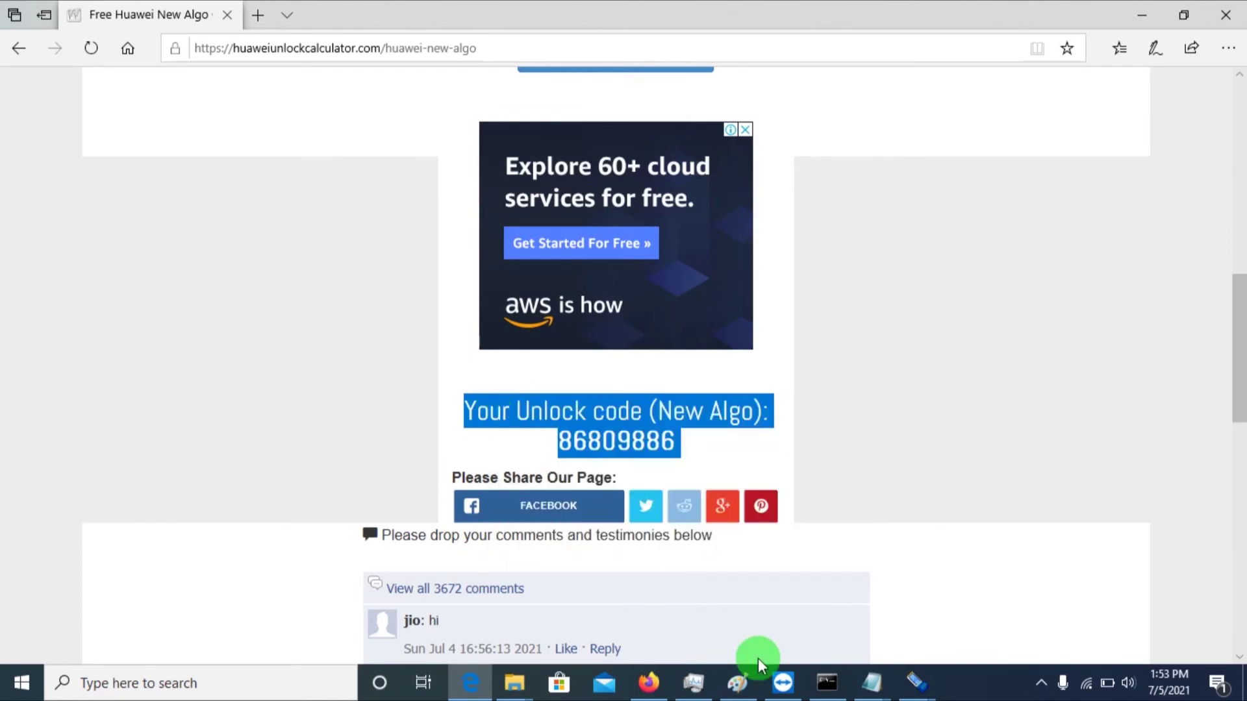
- Paste the New Algo code line under the Old Algo code in Notepad, then minimize Edge
click(881, 687)
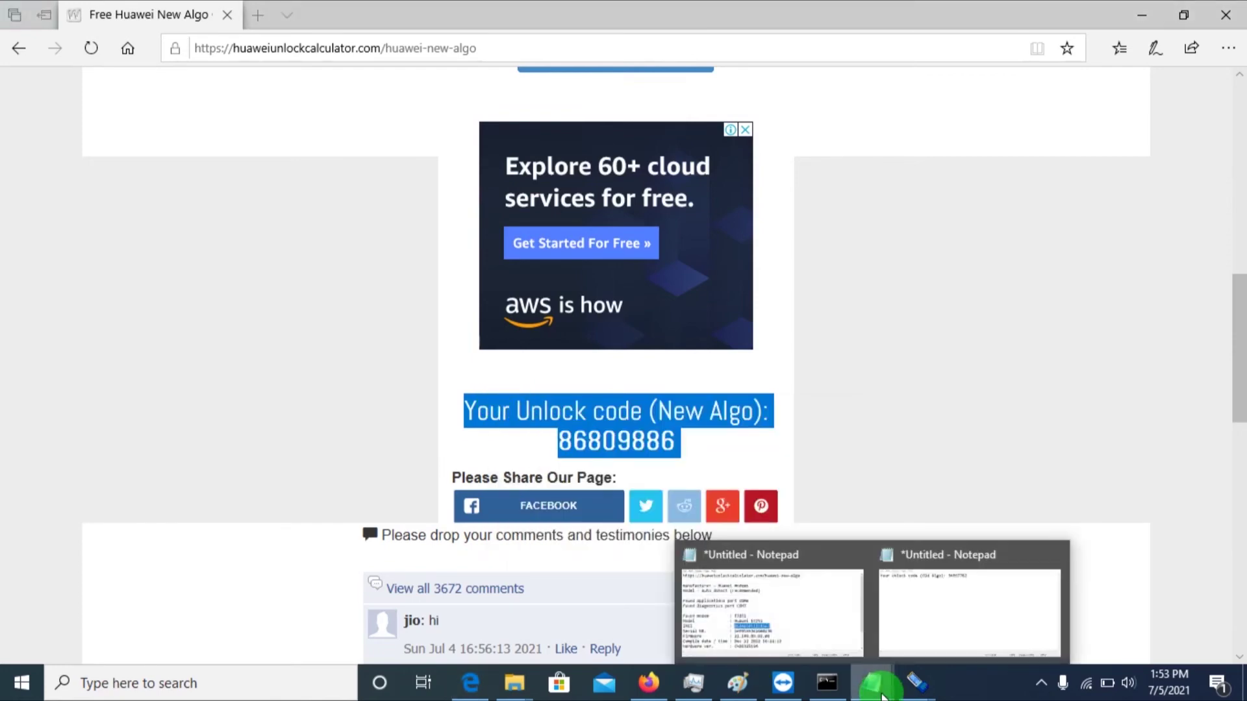
click(952, 633)
key(Return)
key(Return)
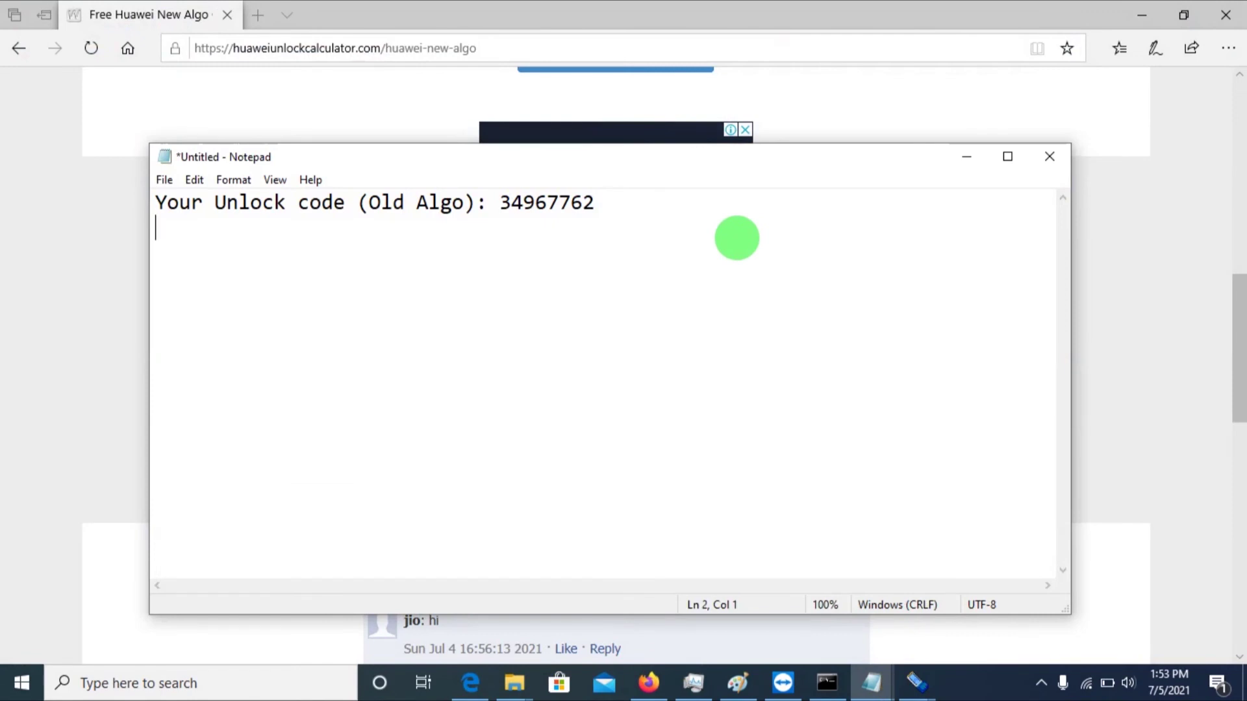
key(ctrl+v)
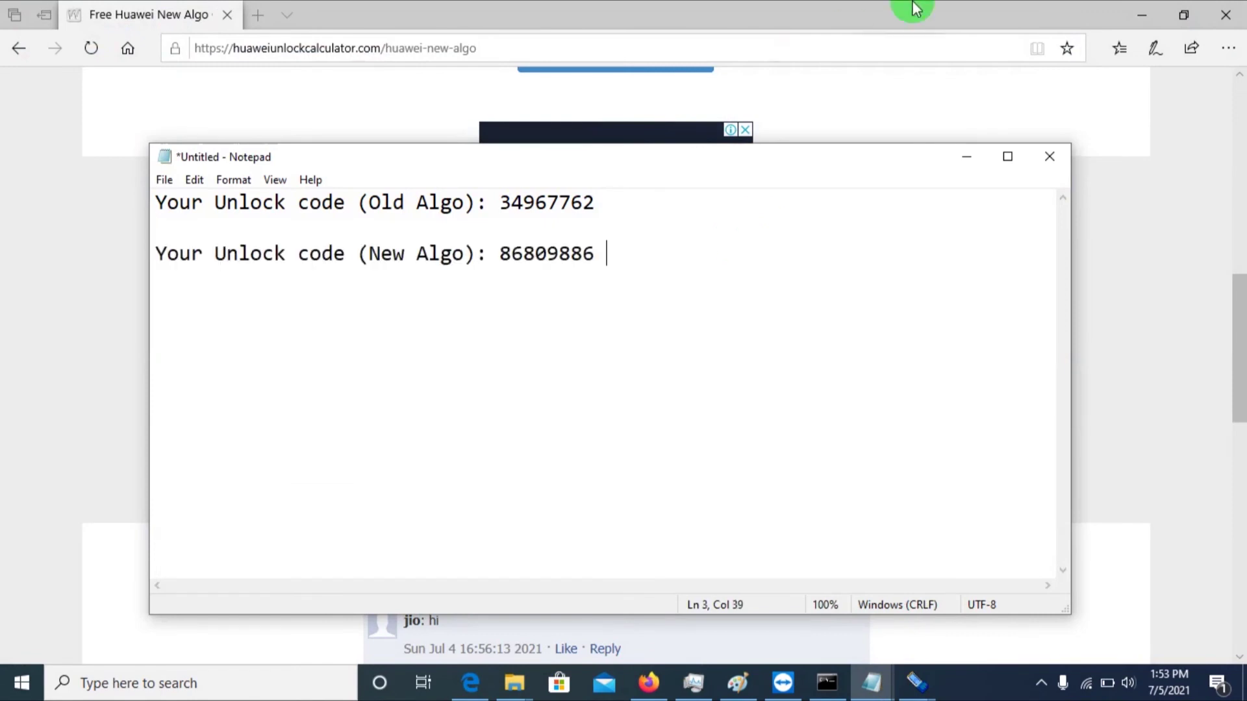
click(1149, 12)
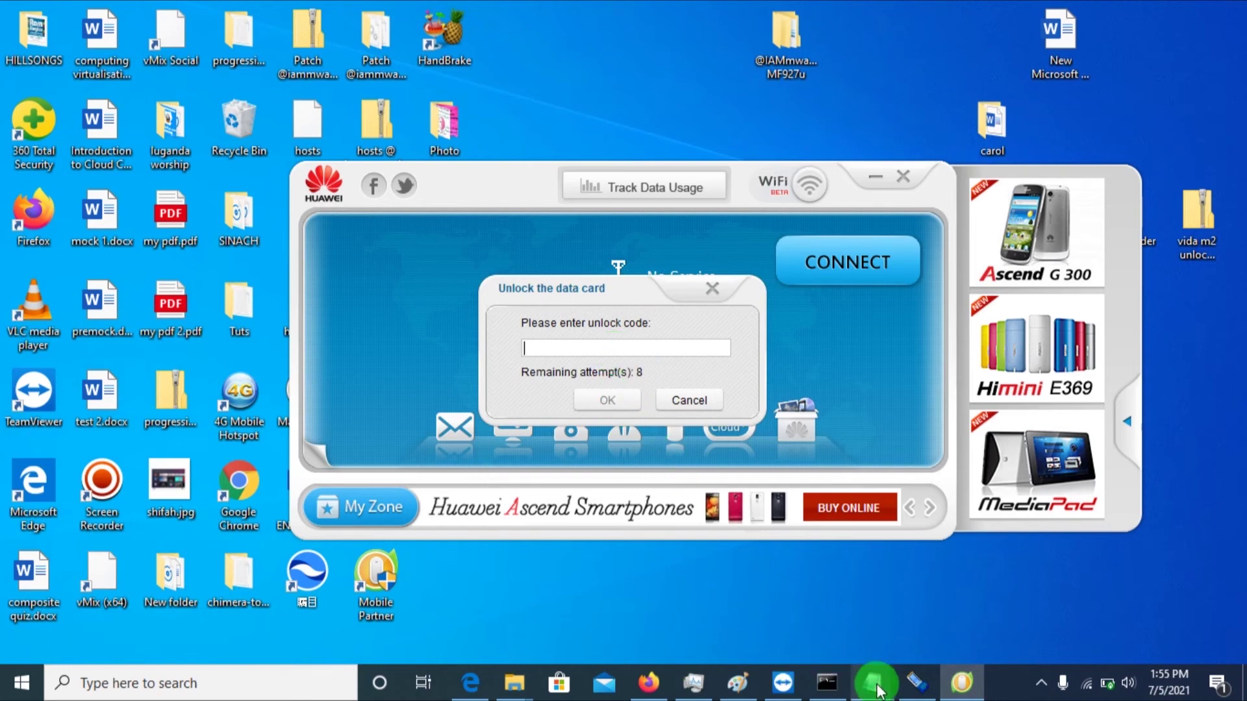
- Submit the Old Algo code from Notepad in Mobile Partner's unlock prompt, leaving 7 attempts
click(919, 613)
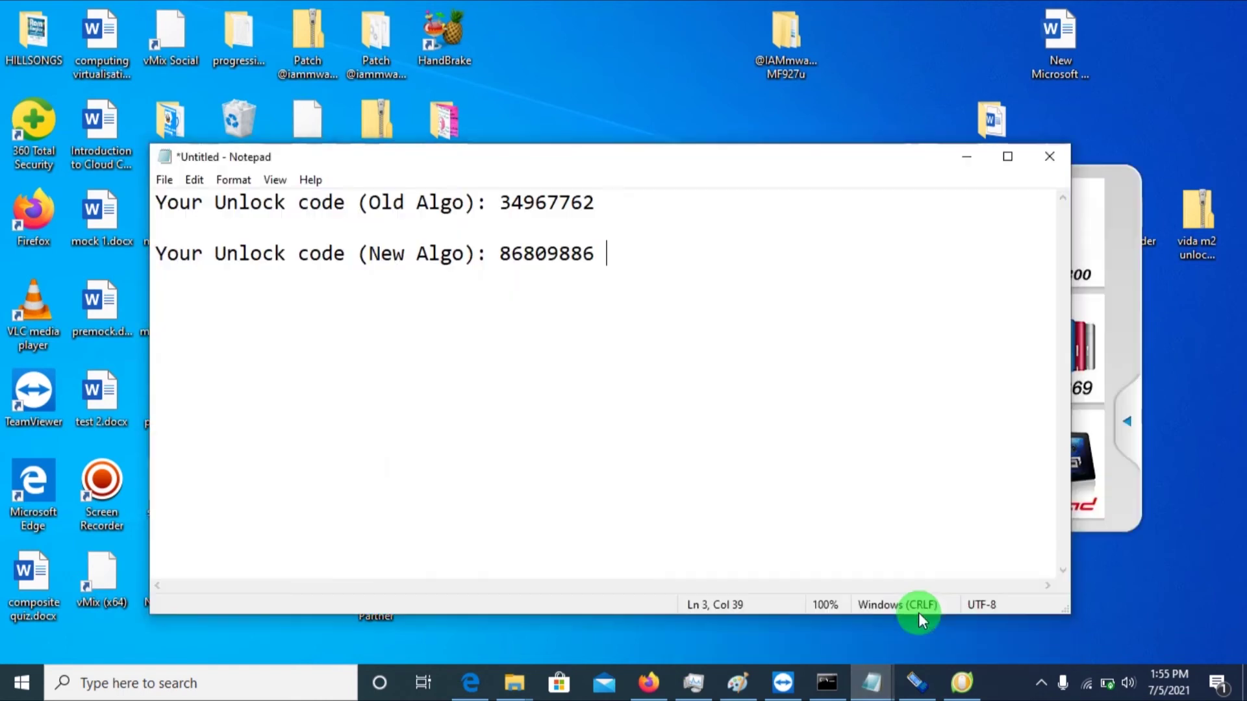
click(504, 198)
drag(504, 198, 615, 207)
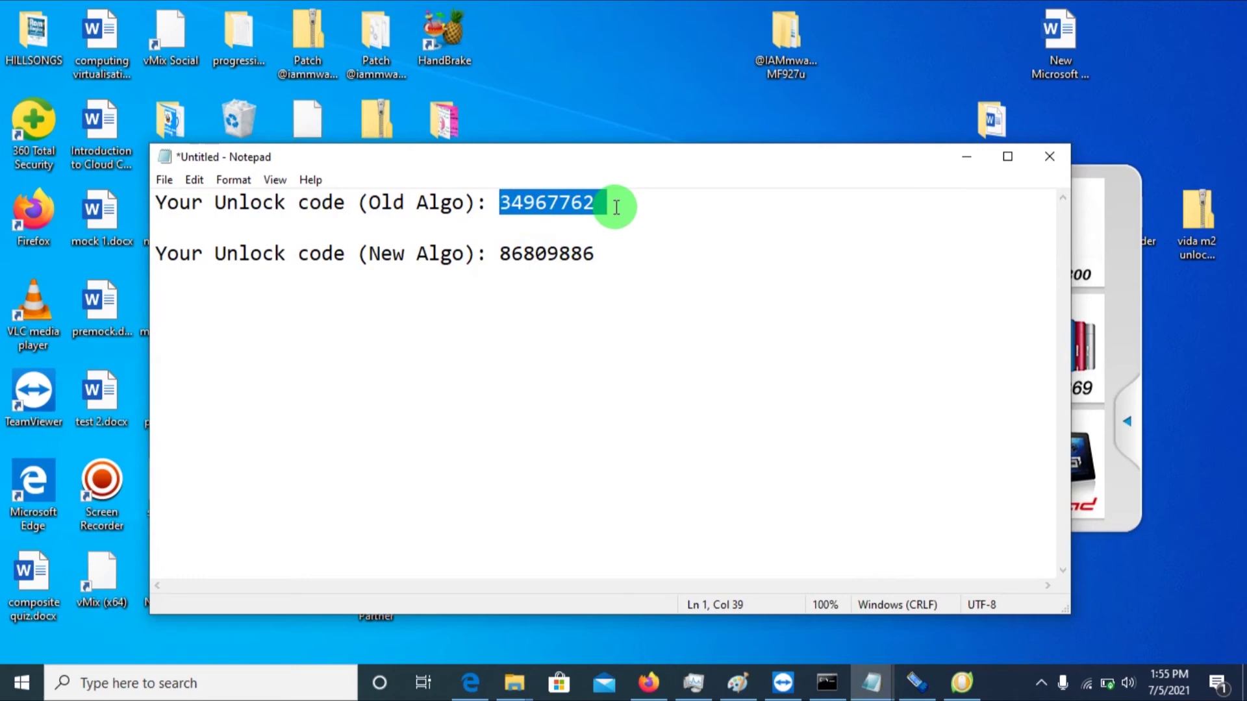
click(965, 152)
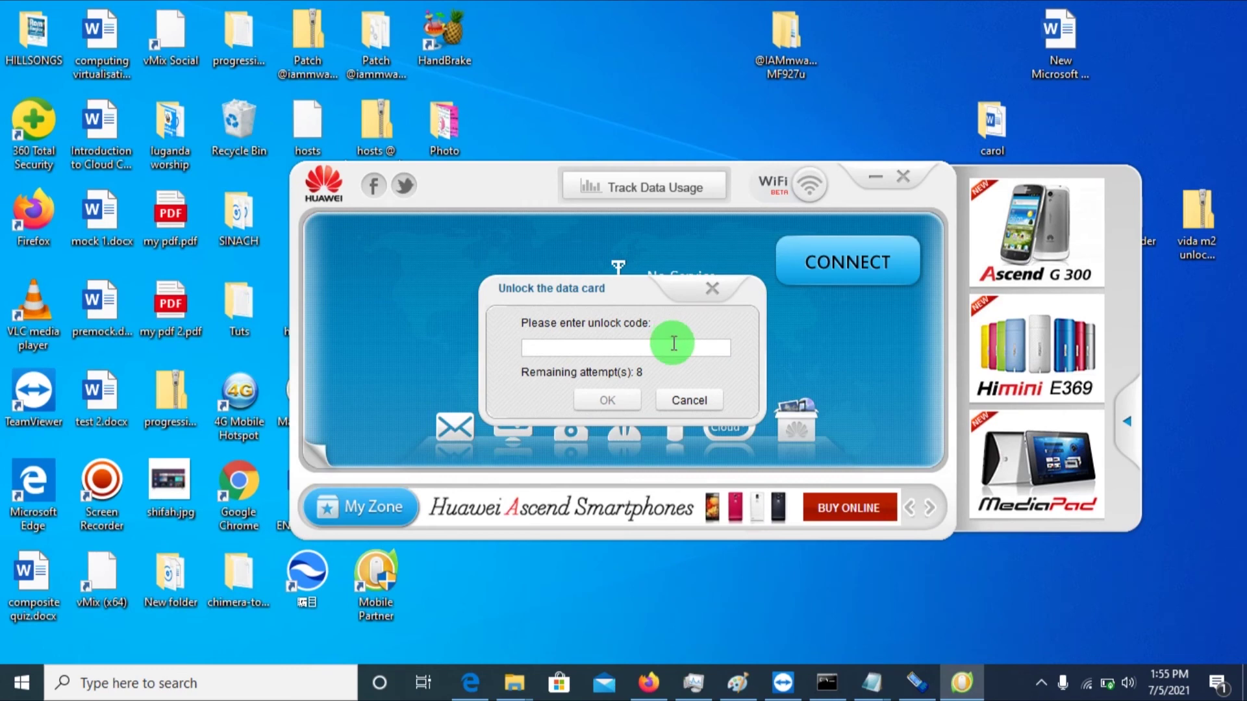
key(ctrl+v)
key(Return)
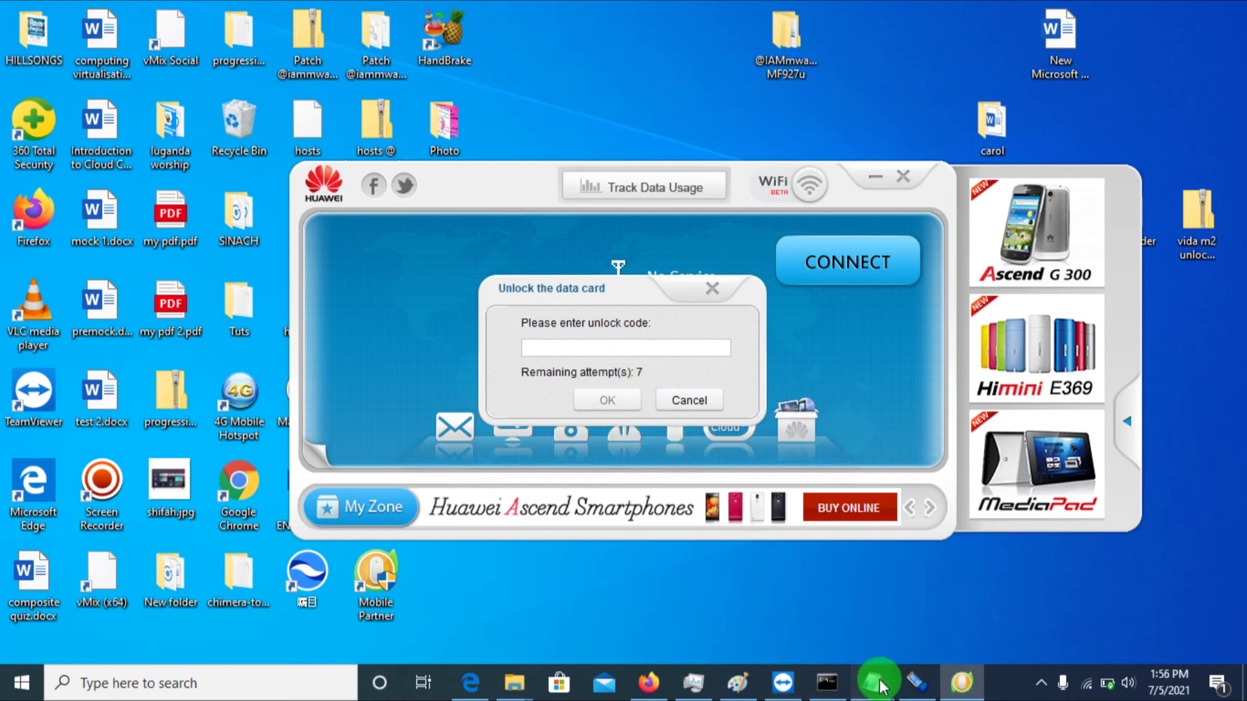
- Enter the New Algo code from Notepad into Mobile Partner's unlock field and confirm with OK
mouse_move(882, 686)
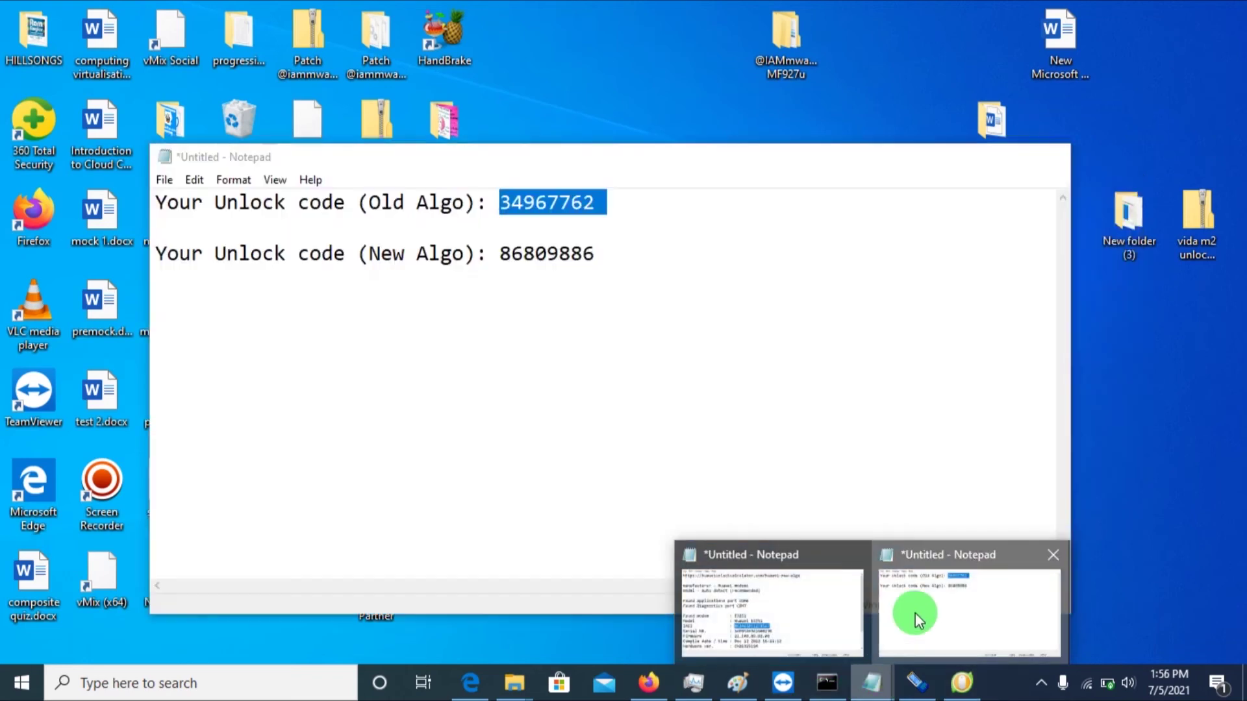
click(915, 613)
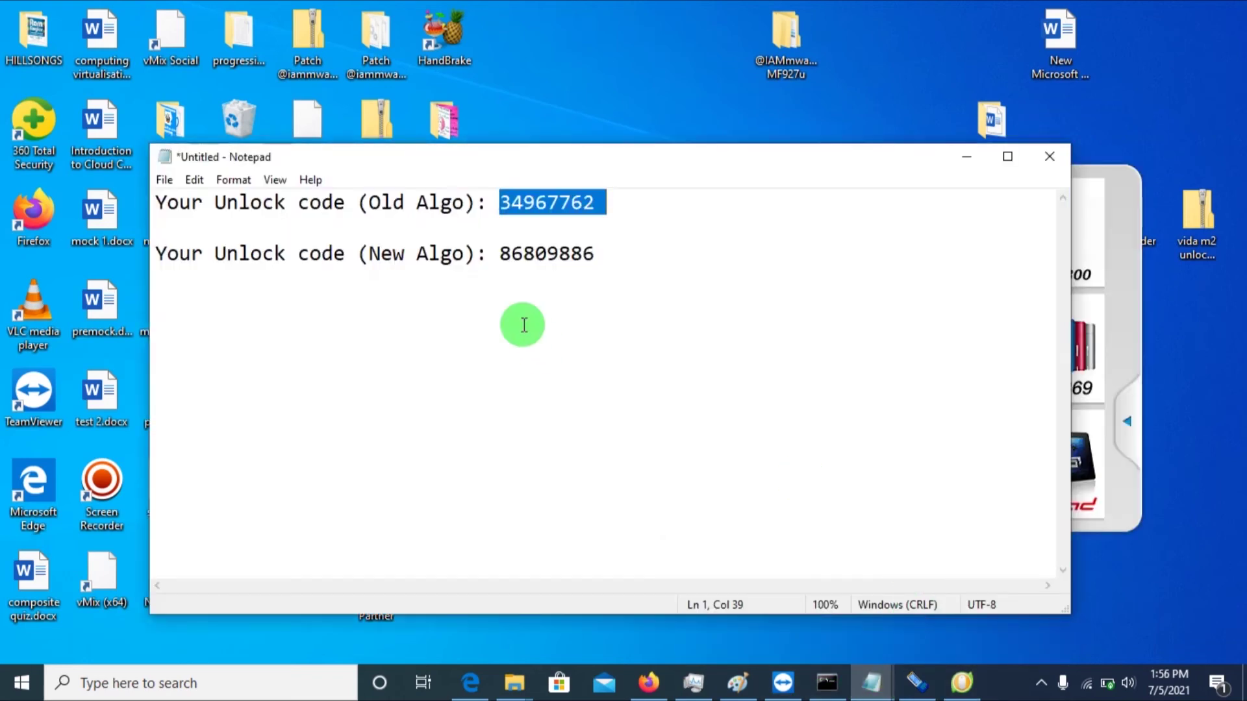
click(498, 255)
drag(499, 255, 590, 257)
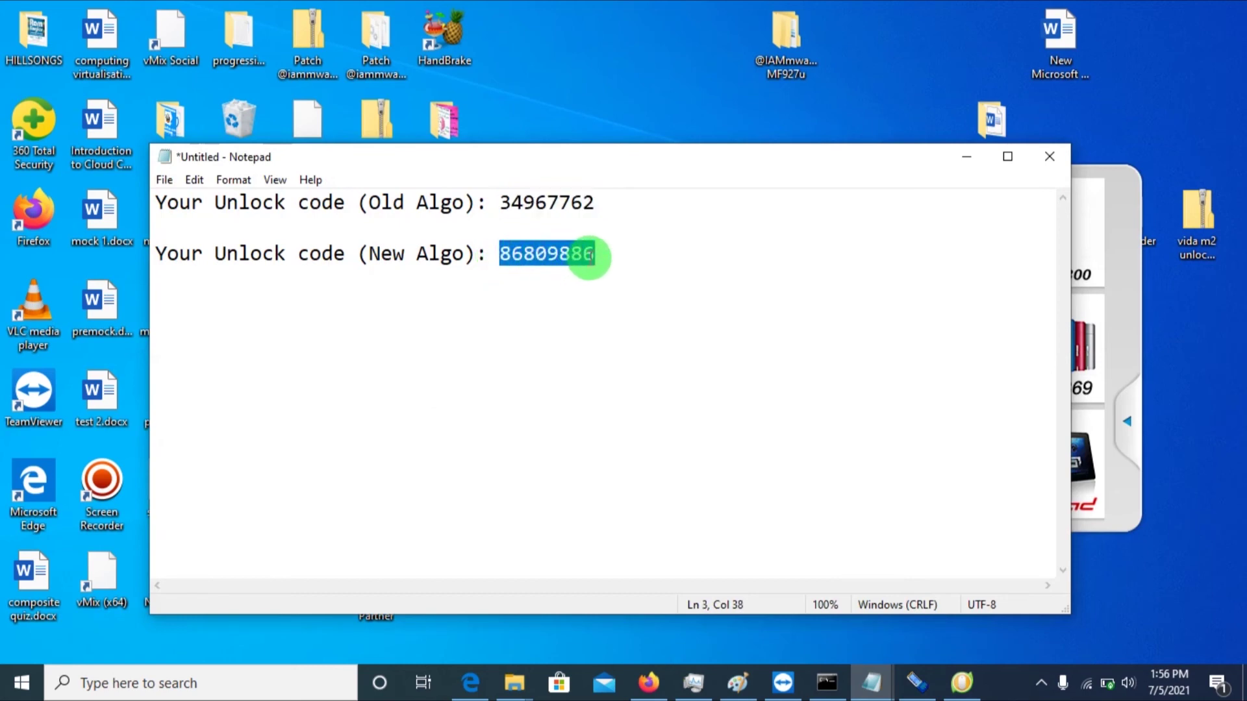
click(967, 161)
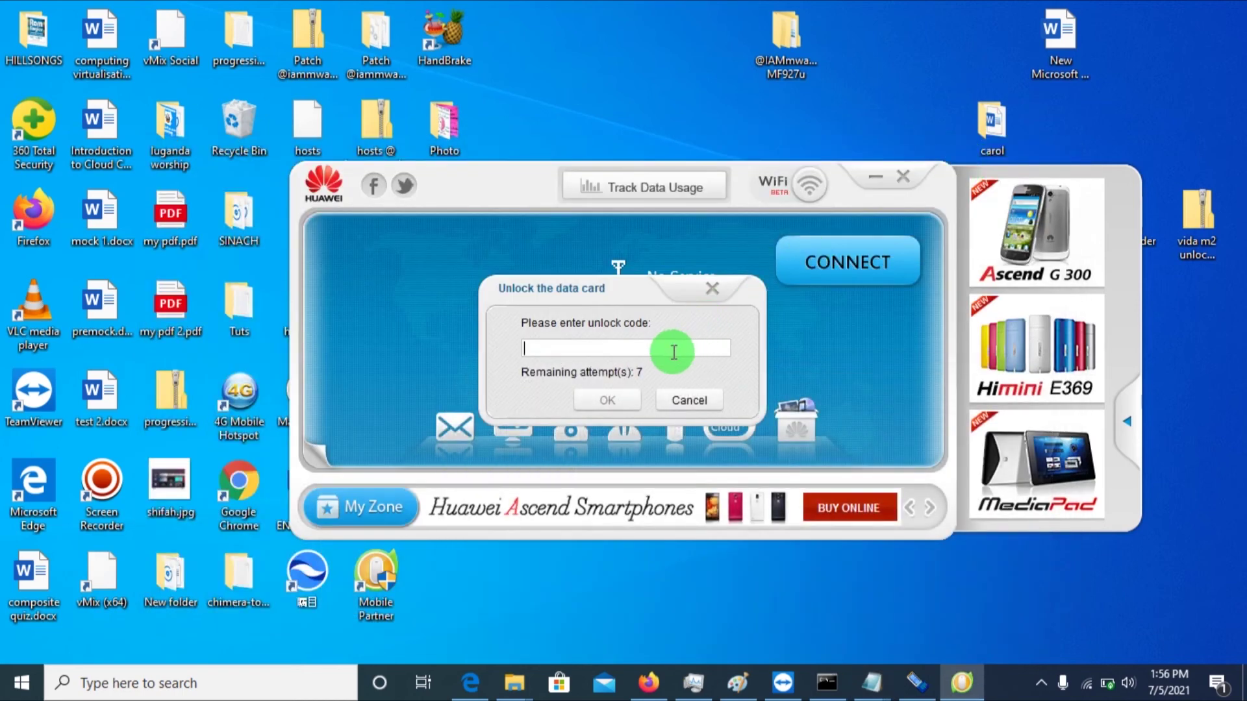
key(ctrl+v)
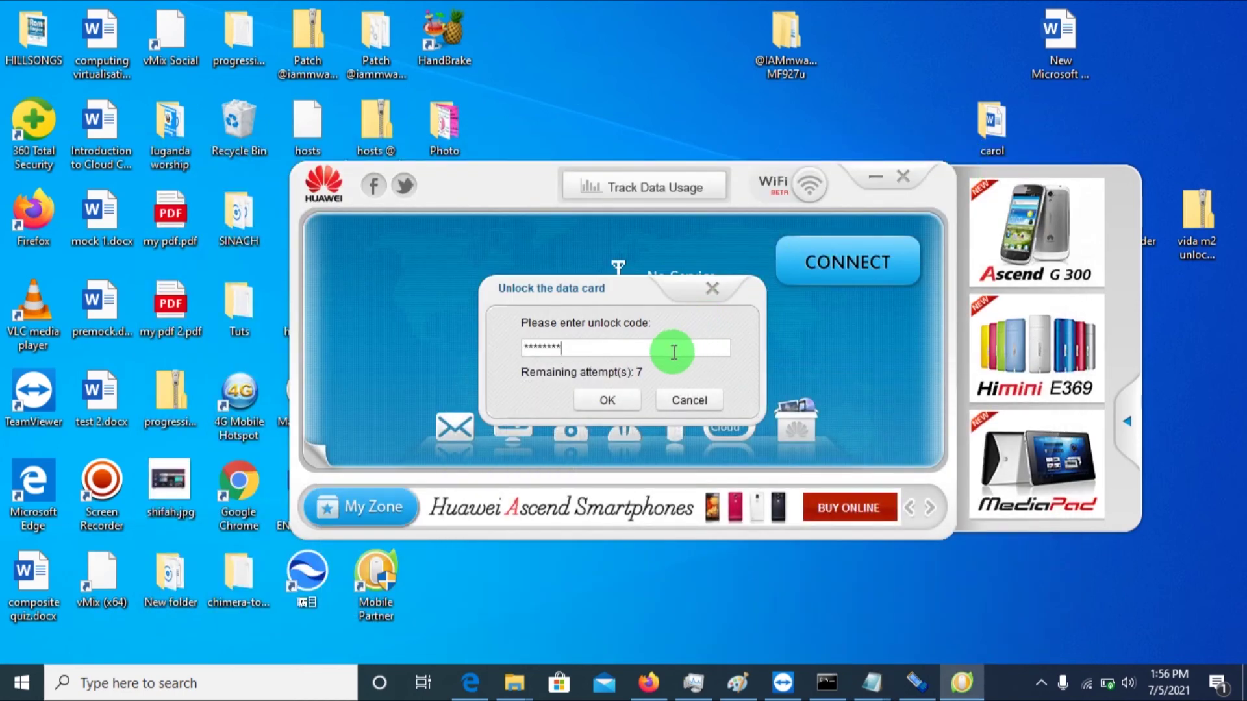
click(625, 397)
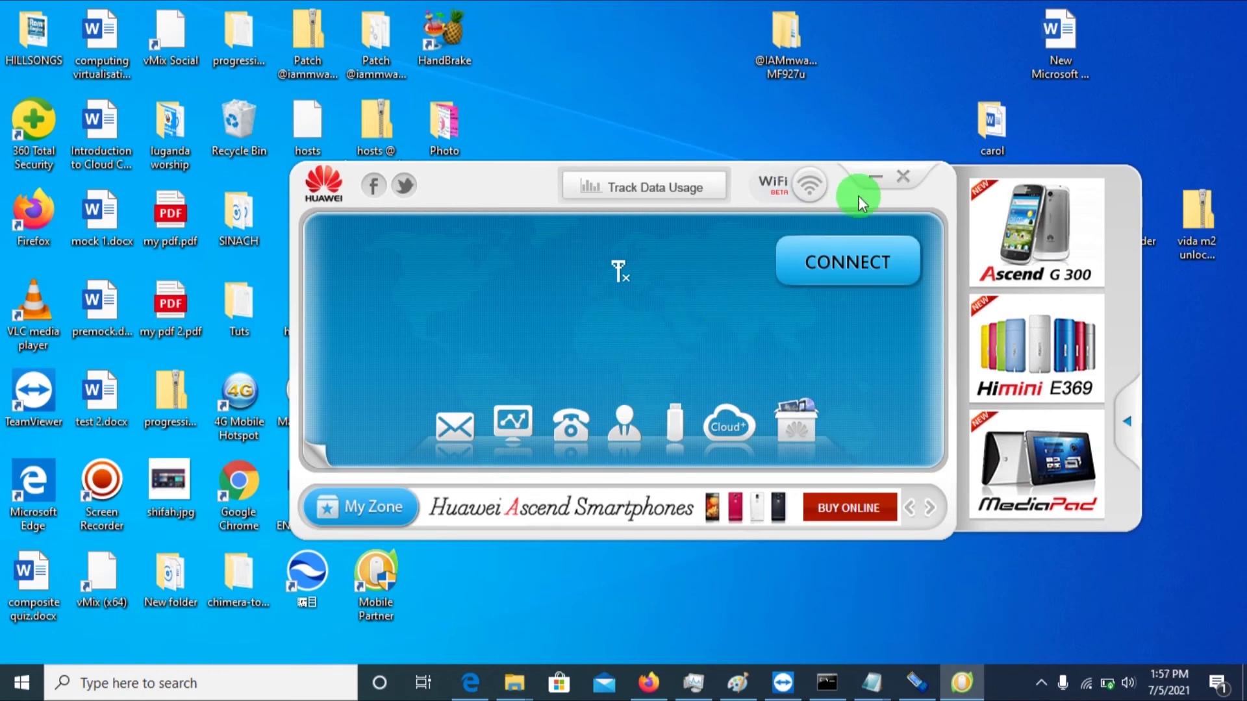
- Bring DC-Unlocker 2 Client back to the front and run its modem detection twice
click(877, 188)
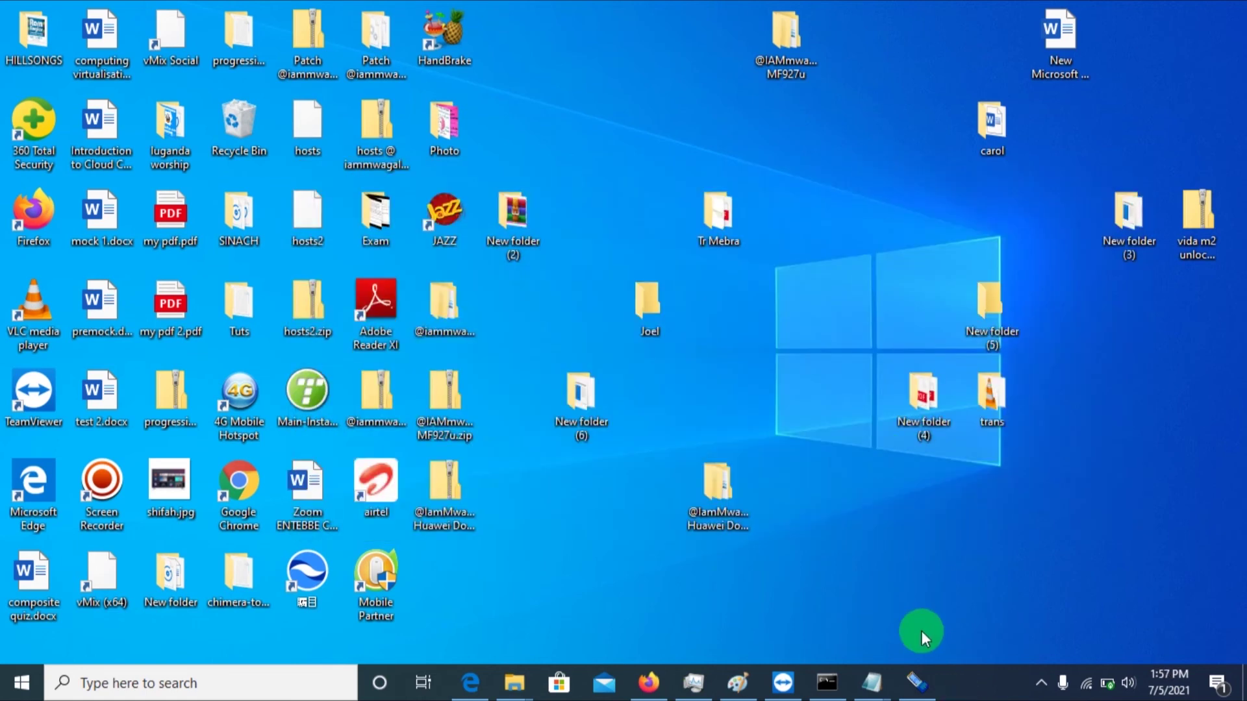
click(909, 683)
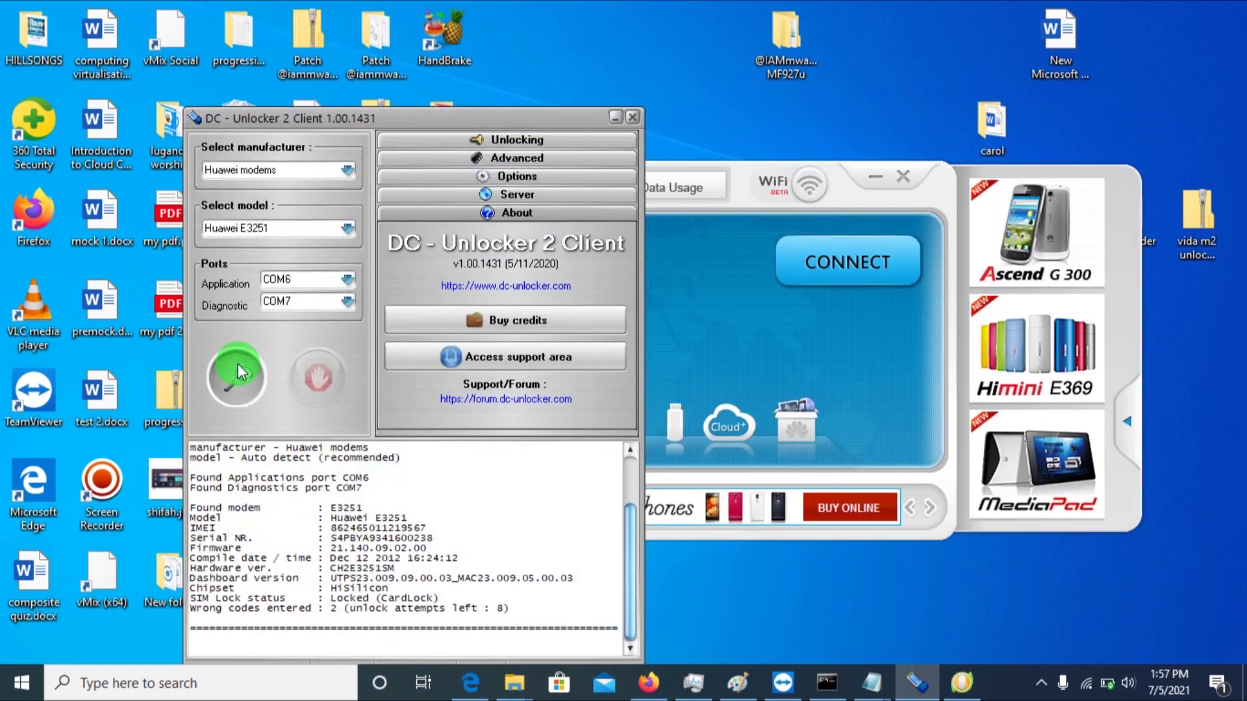
click(238, 363)
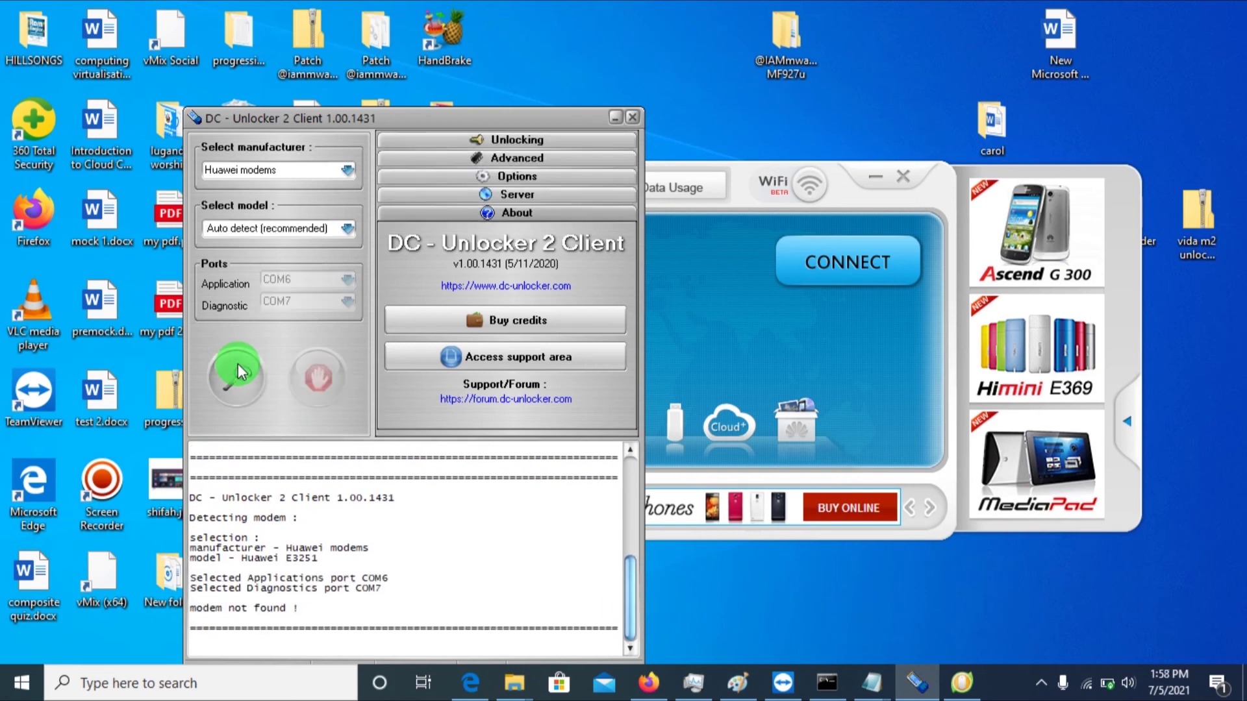
click(239, 366)
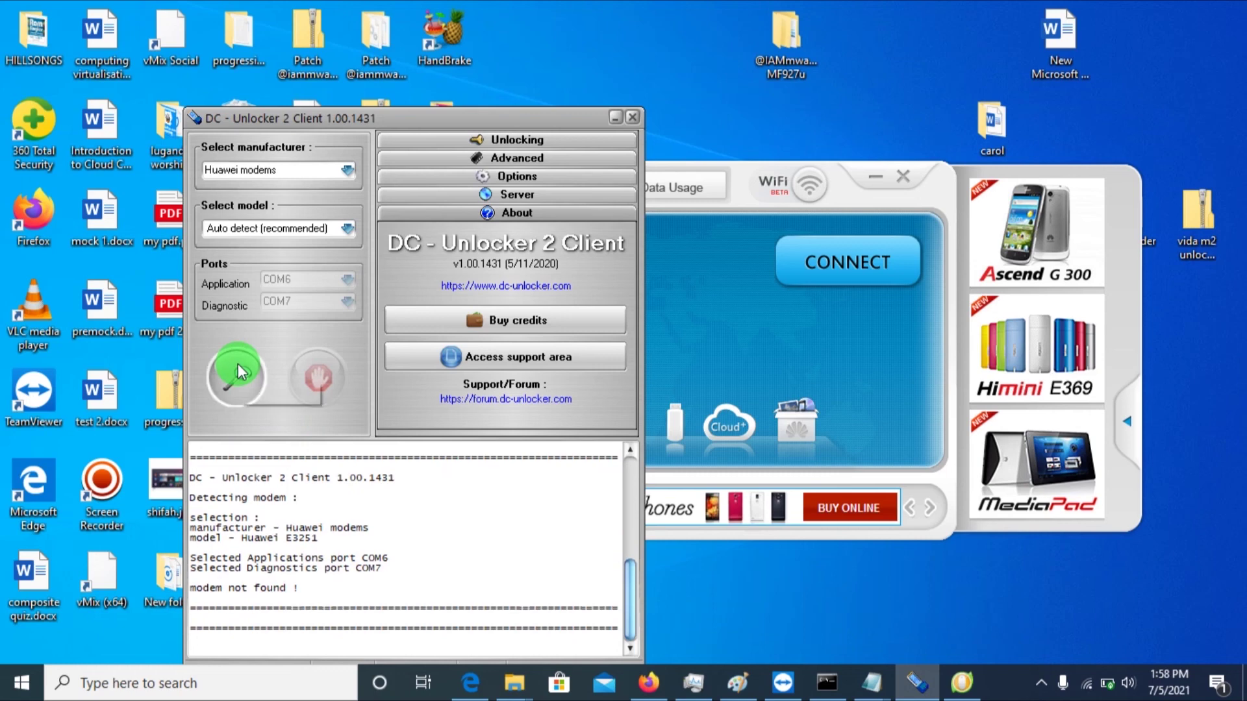